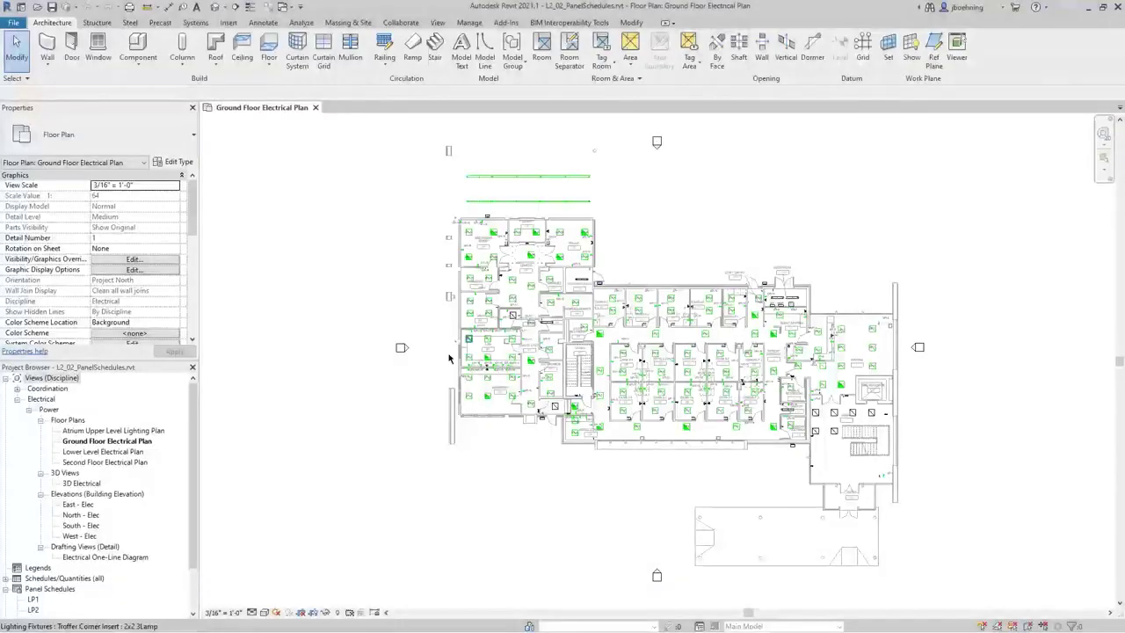
# Step: Open the manager for the project's panel schedule templates
pyautogui.moveTo(190, 435); pyautogui.dragTo(189, 473)
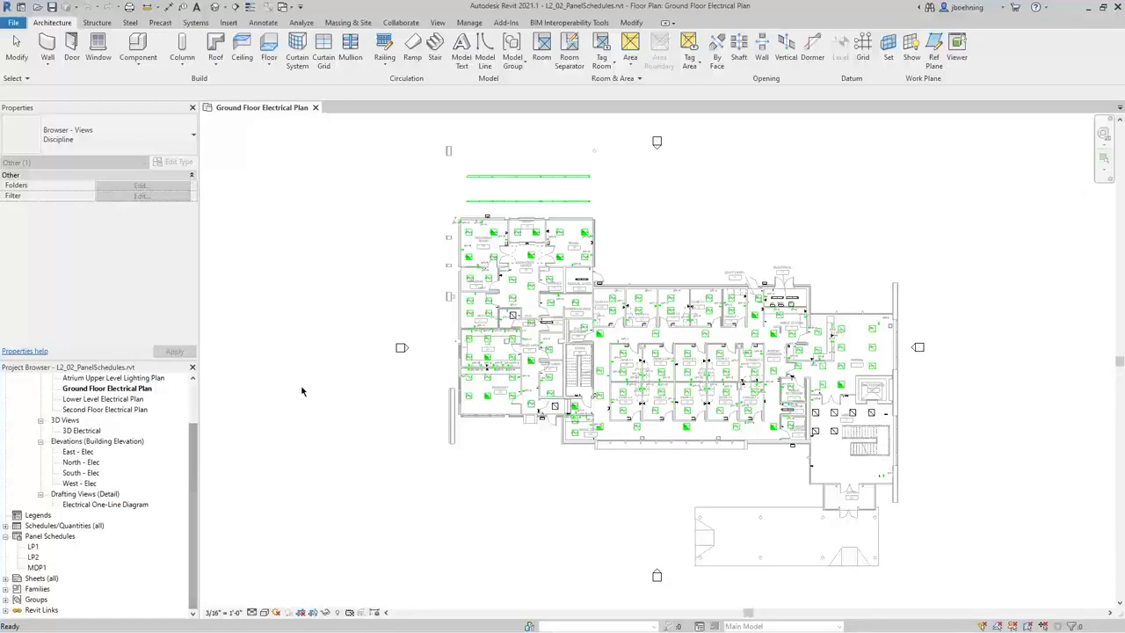
pyautogui.click(478, 23)
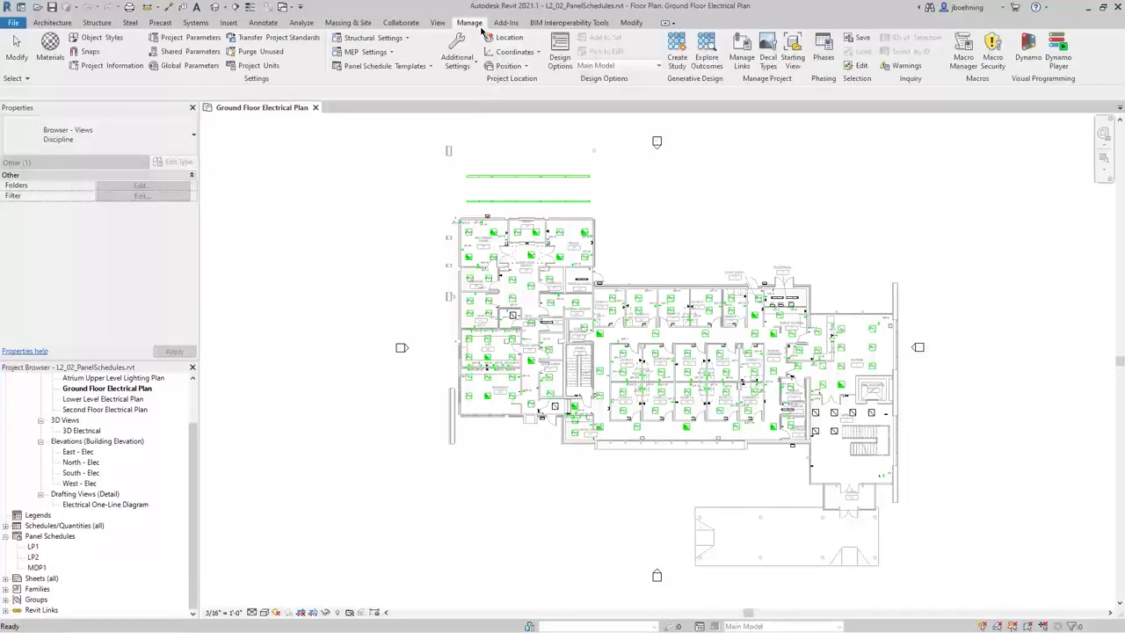
pyautogui.click(430, 67)
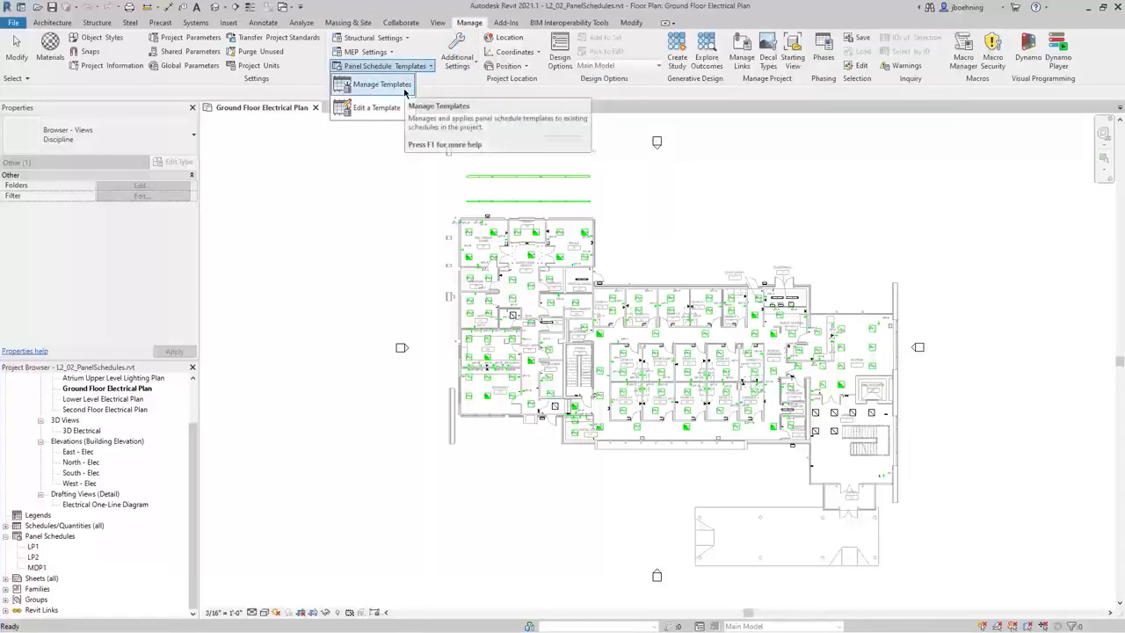
pyautogui.click(405, 91)
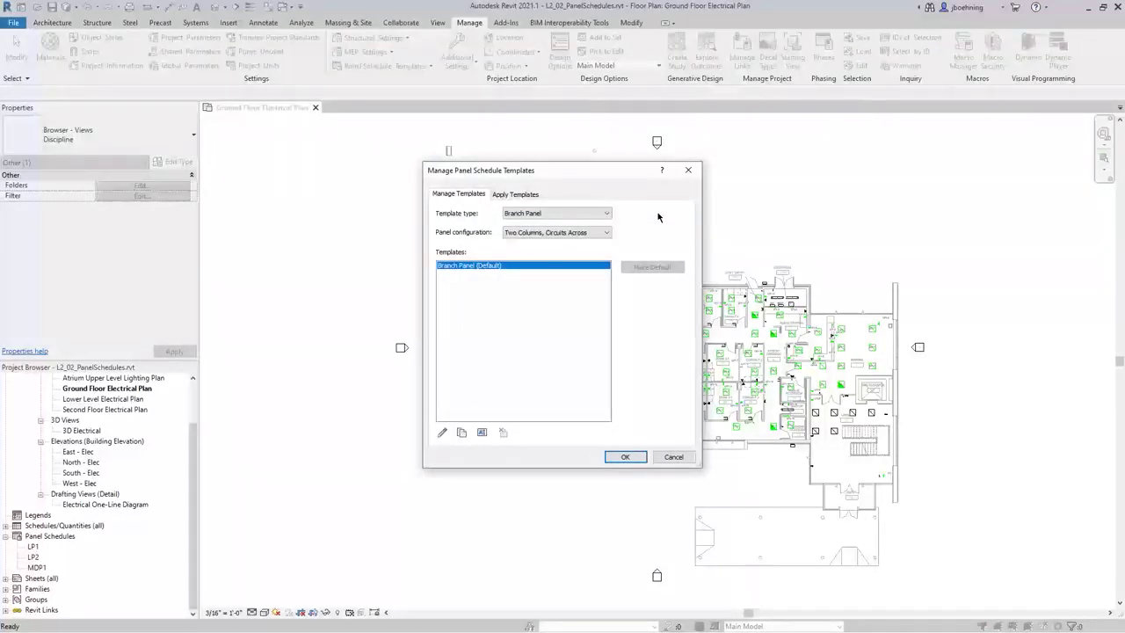
# Step: Review the template assignments of the existing panel schedules and the templates available for the Switchboard and Branch Panel types
pyautogui.click(537, 199)
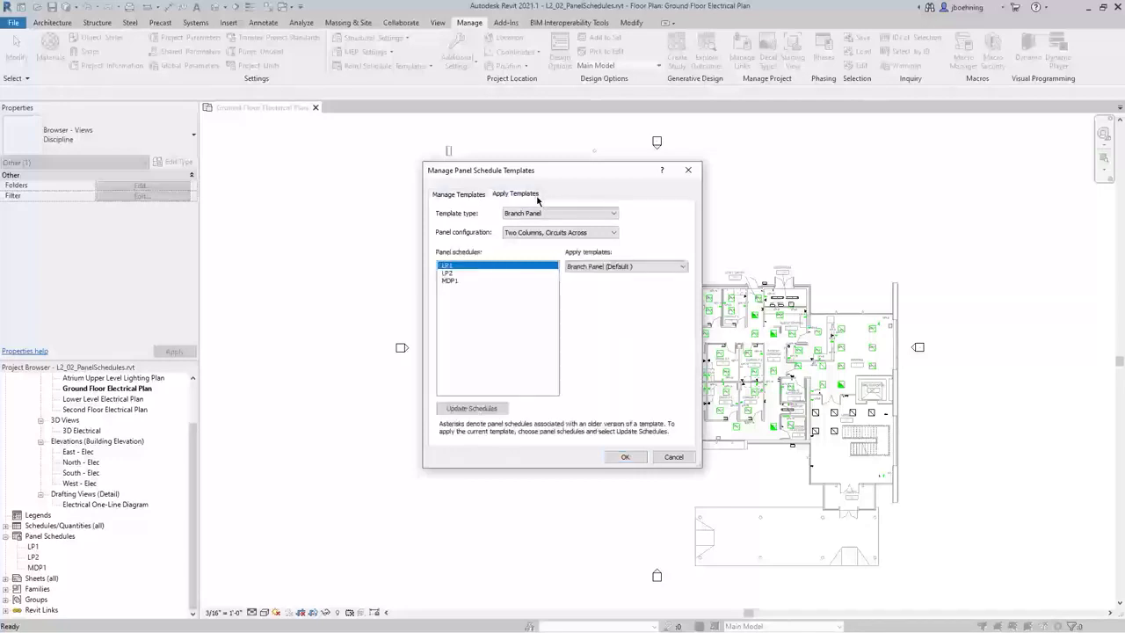
pyautogui.click(482, 199)
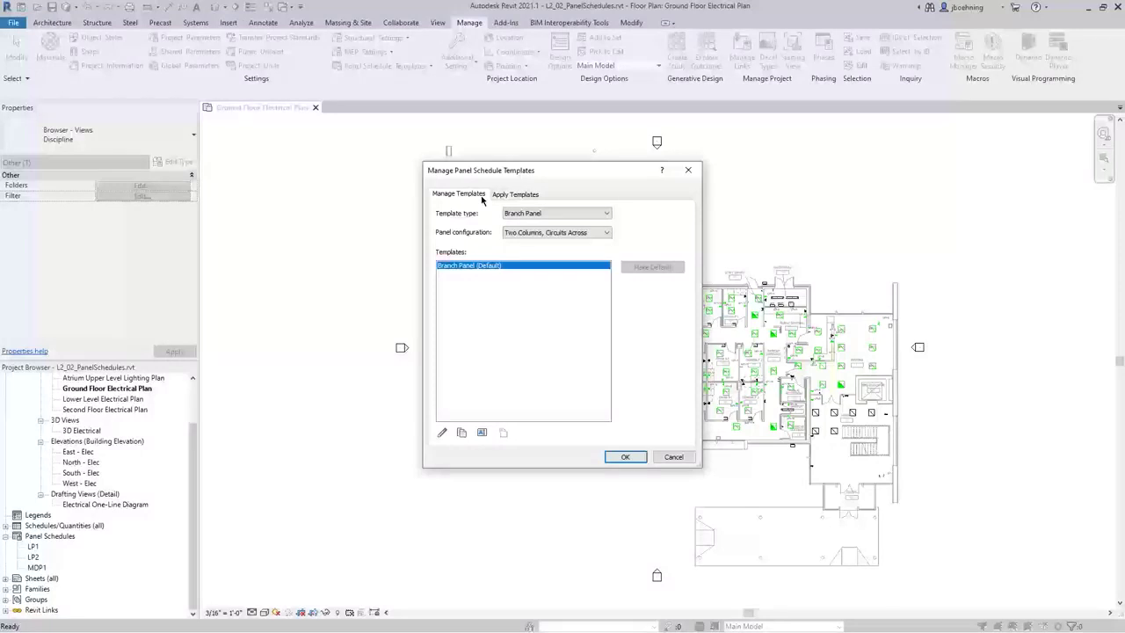
pyautogui.click(602, 215)
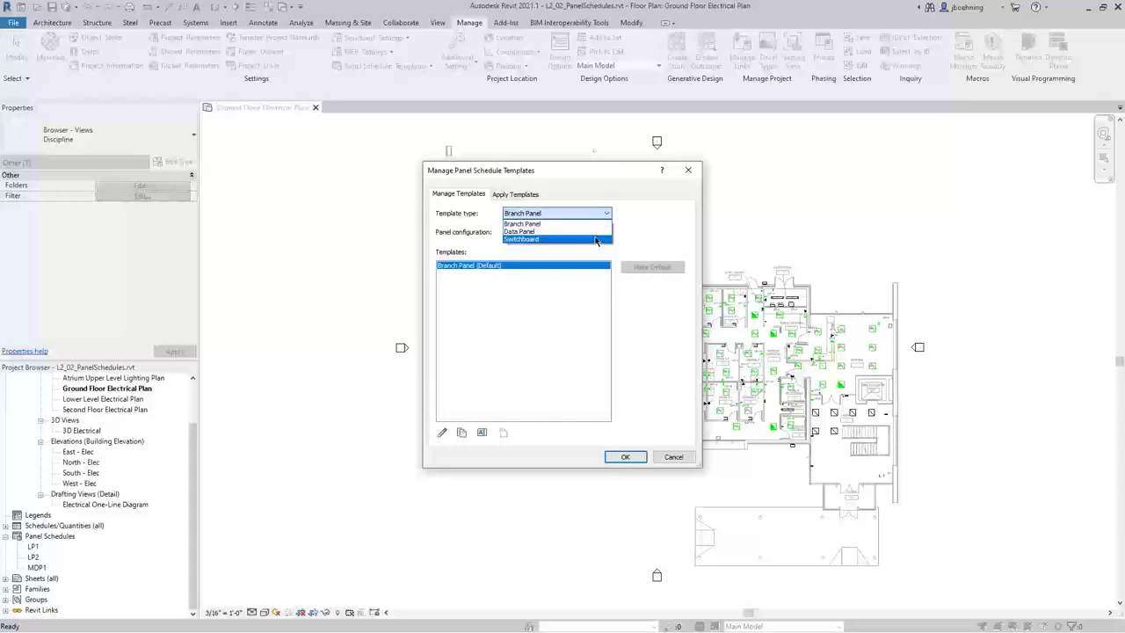
pyautogui.click(595, 239)
pyautogui.click(607, 215)
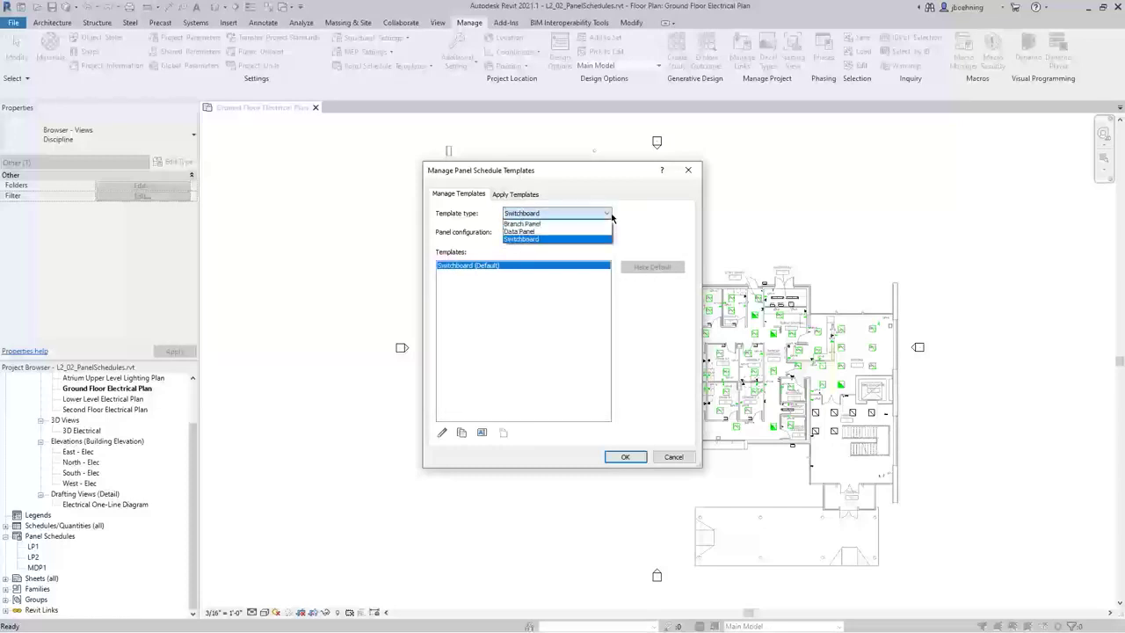
pyautogui.click(601, 224)
# Step: Open the default Branch Panel template with the Two Columns, Circuits Across configuration for editing
pyautogui.click(604, 233)
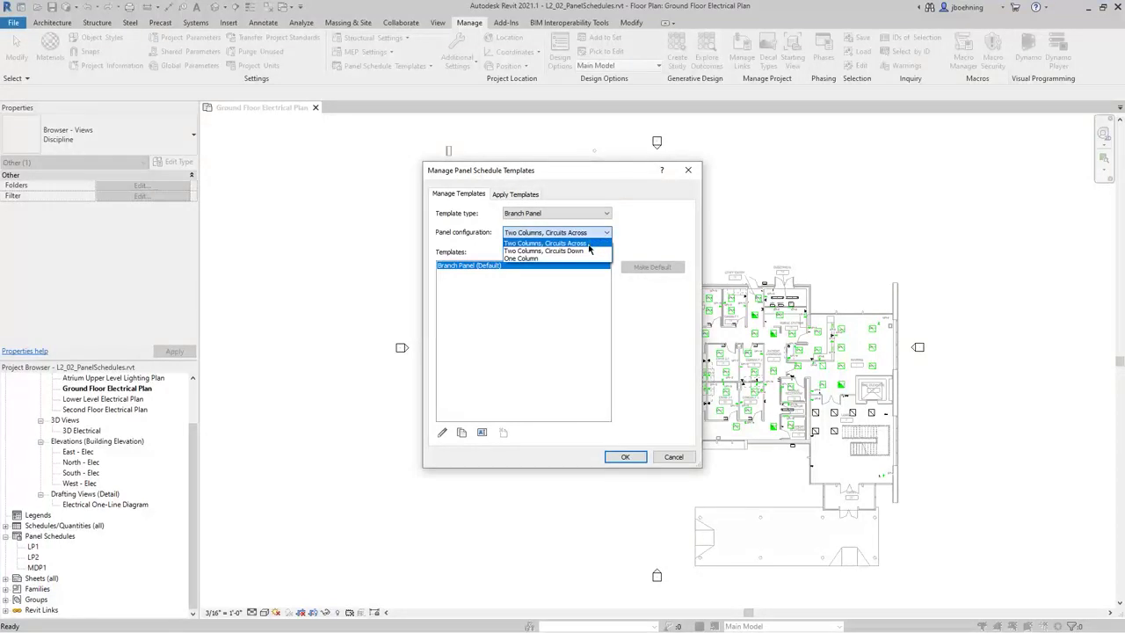
pyautogui.click(589, 244)
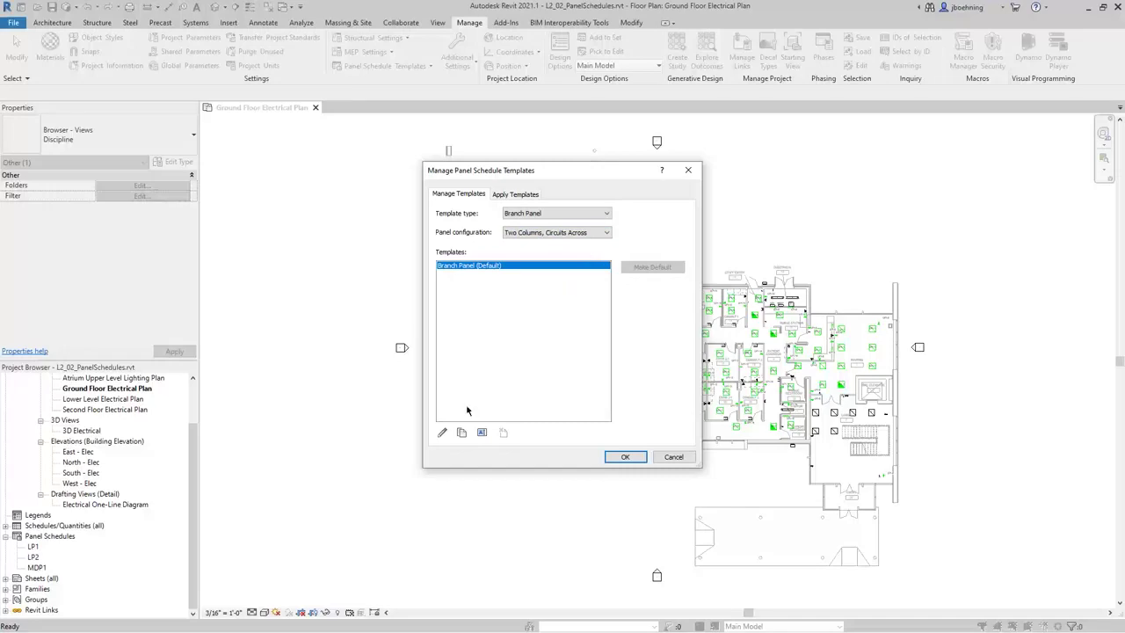
pyautogui.click(443, 434)
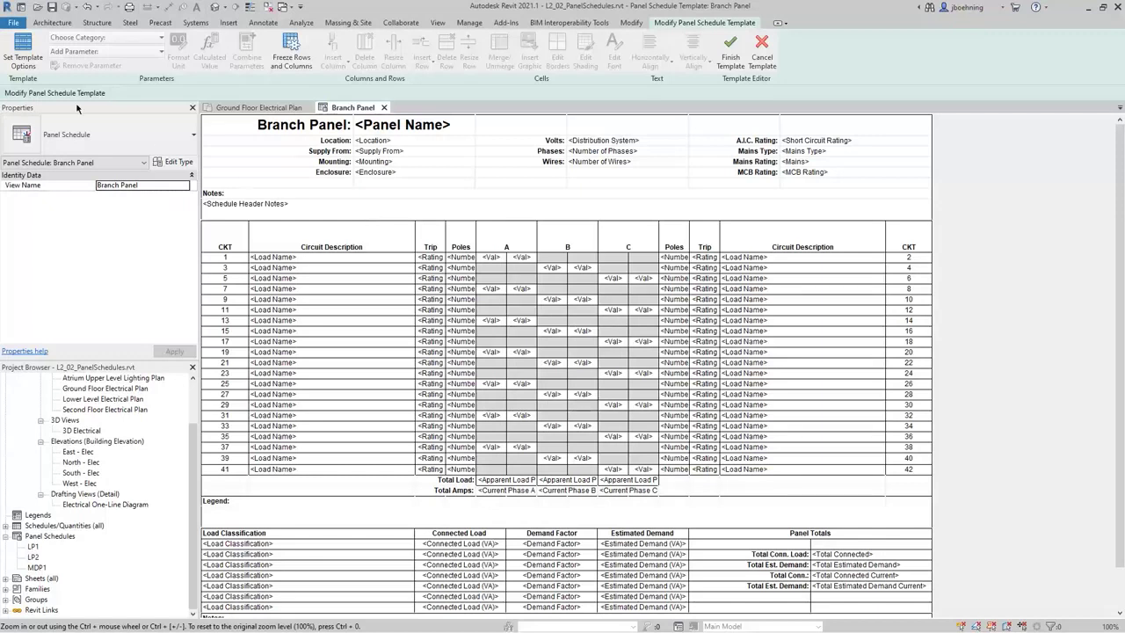
# Step: Open the template options and look through the general, circuit table and loads summary settings
pyautogui.click(24, 58)
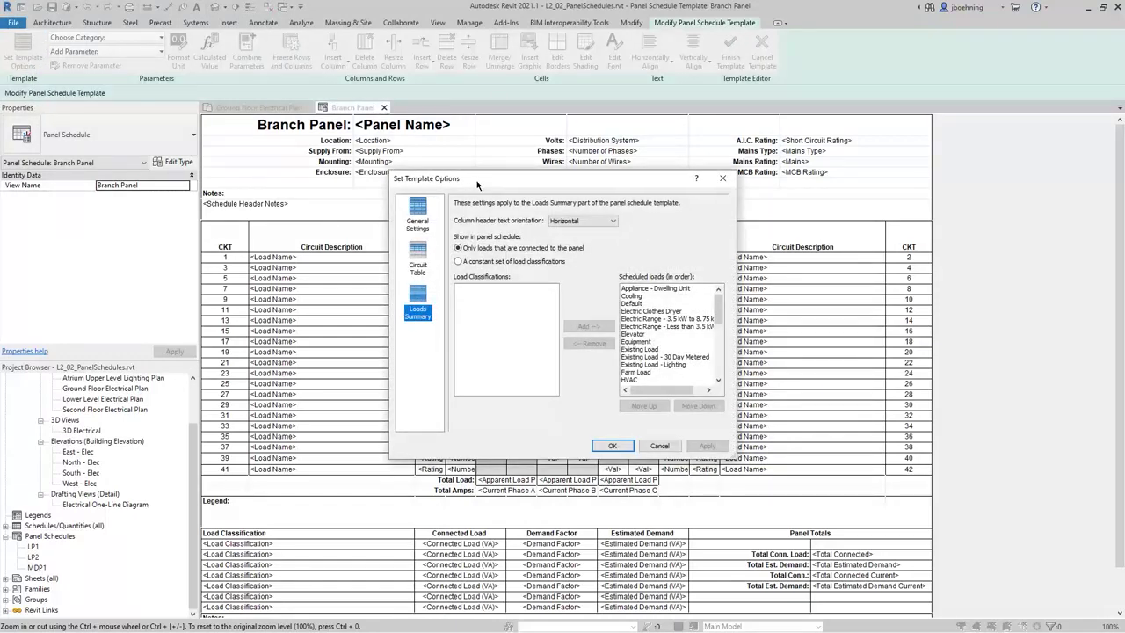
pyautogui.click(426, 227)
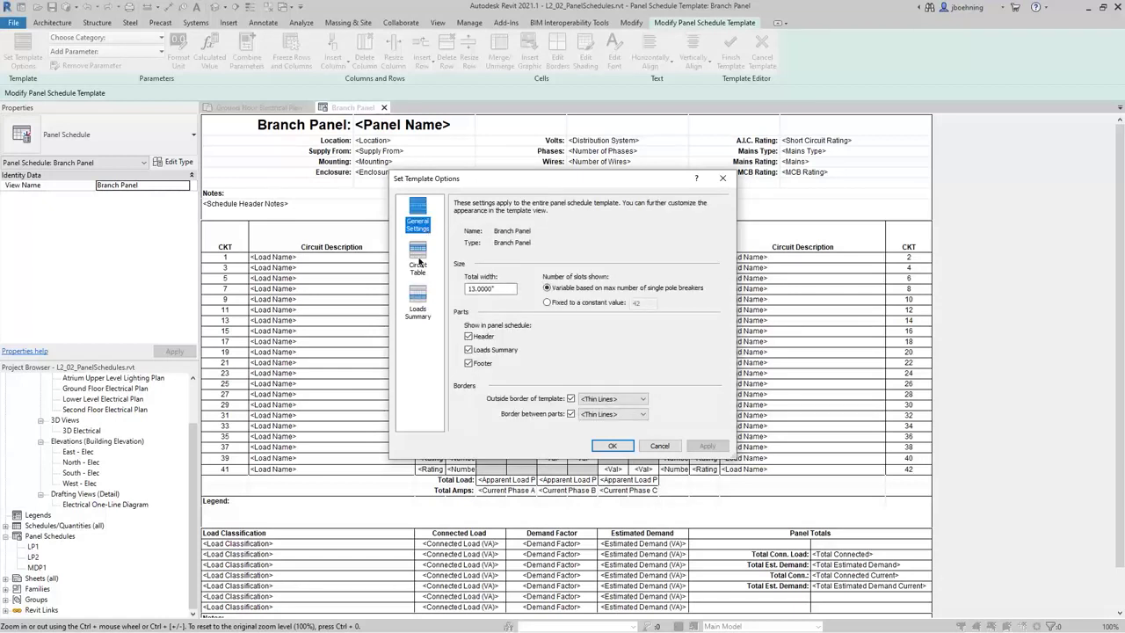
pyautogui.click(420, 265)
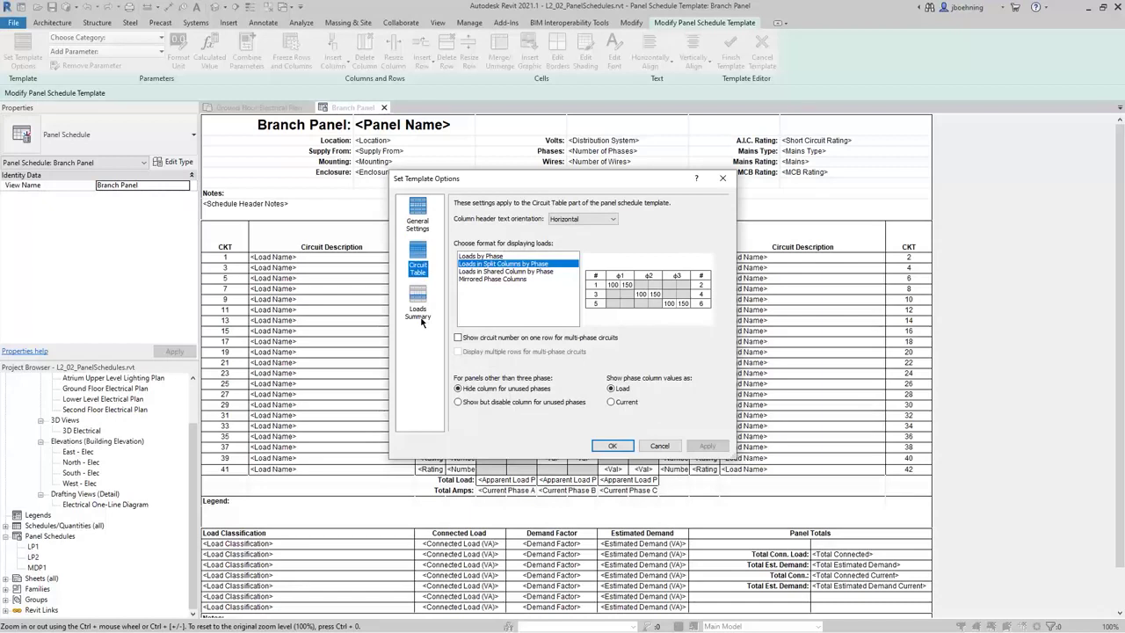
pyautogui.click(422, 321)
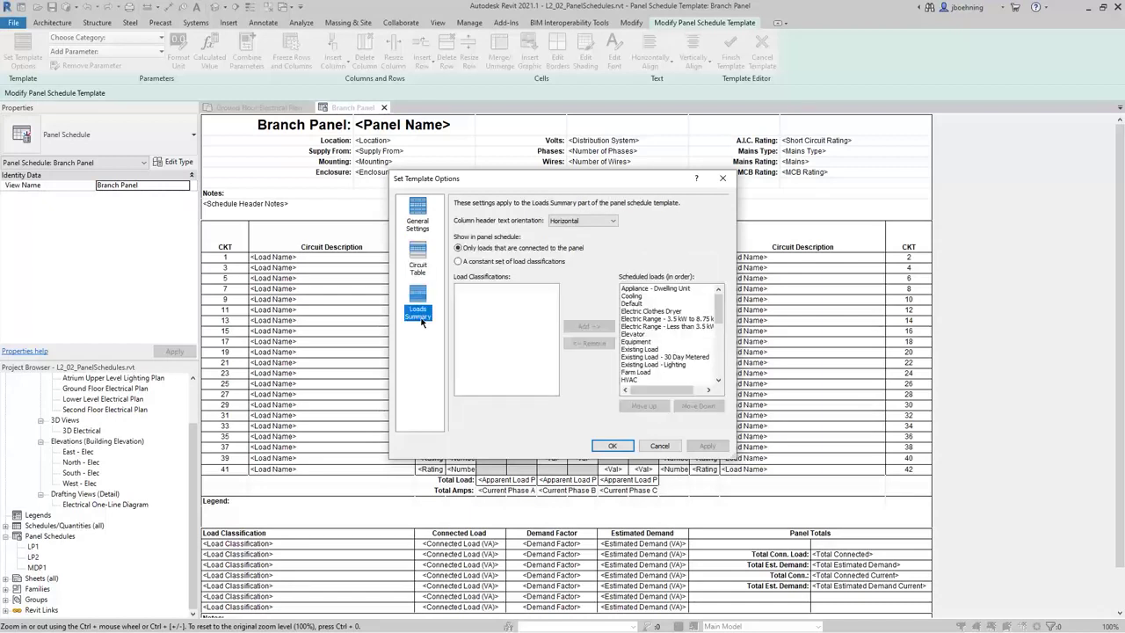
# Step: Fix the number of slots shown in the template to a constant value of 42 and check the outside border line styles
pyautogui.click(423, 232)
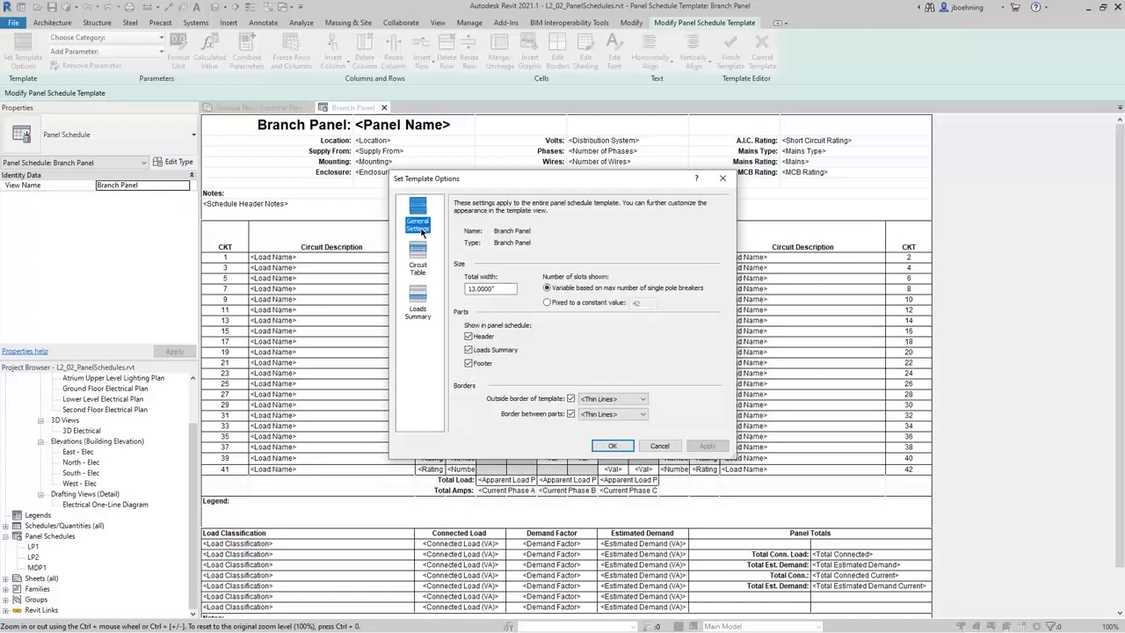
pyautogui.doubleClick(479, 288)
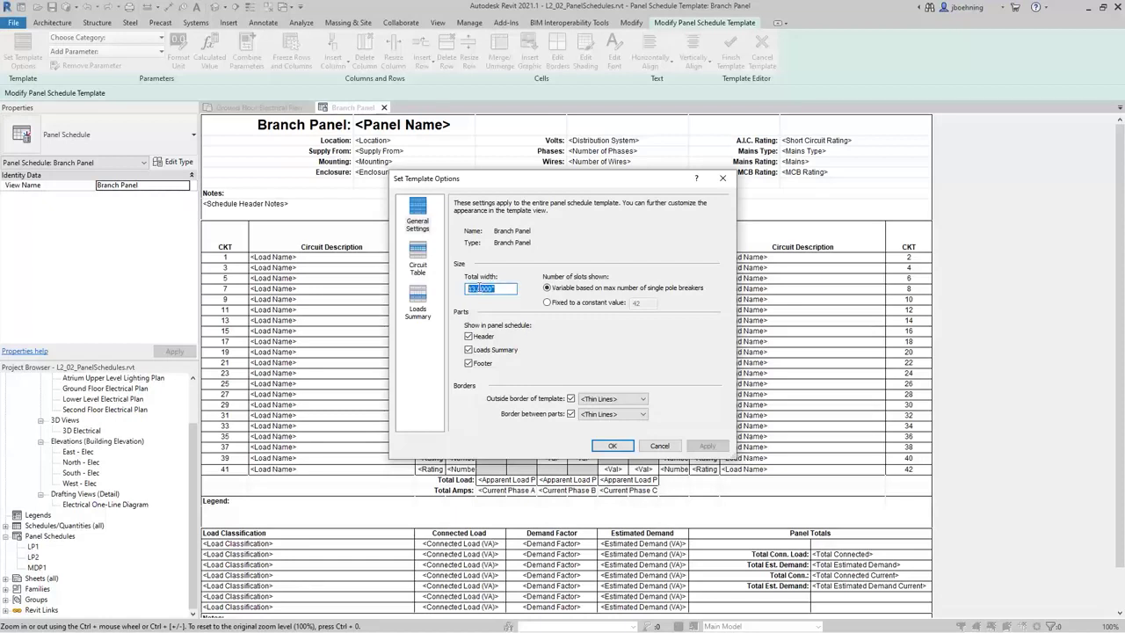
pyautogui.click(546, 303)
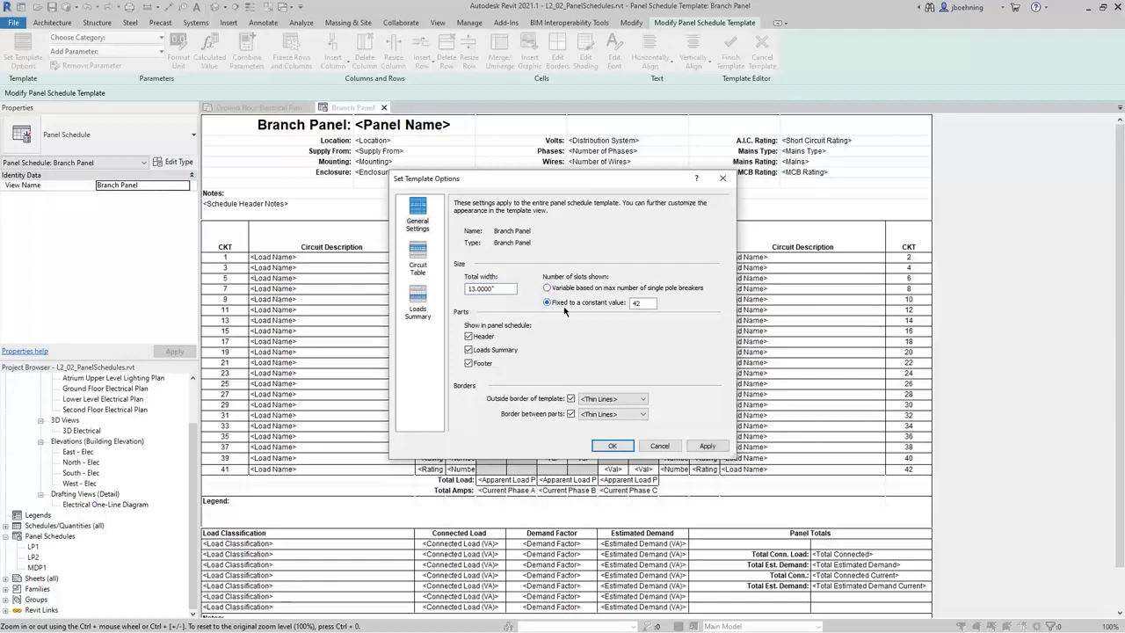
pyautogui.doubleClick(638, 303)
pyautogui.click(642, 399)
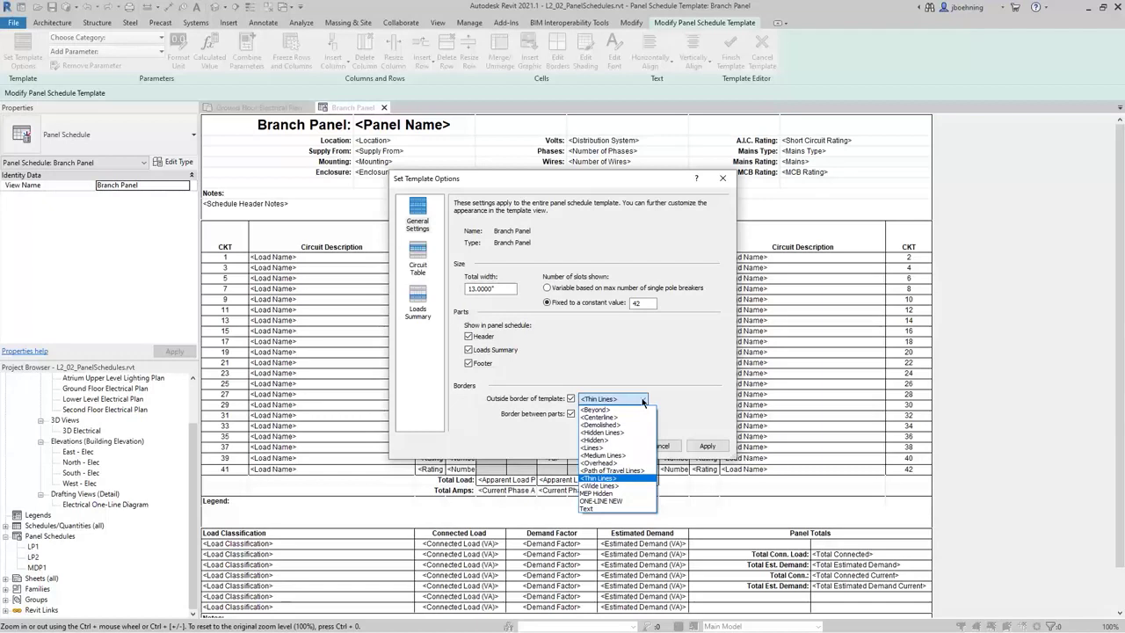
pyautogui.click(642, 401)
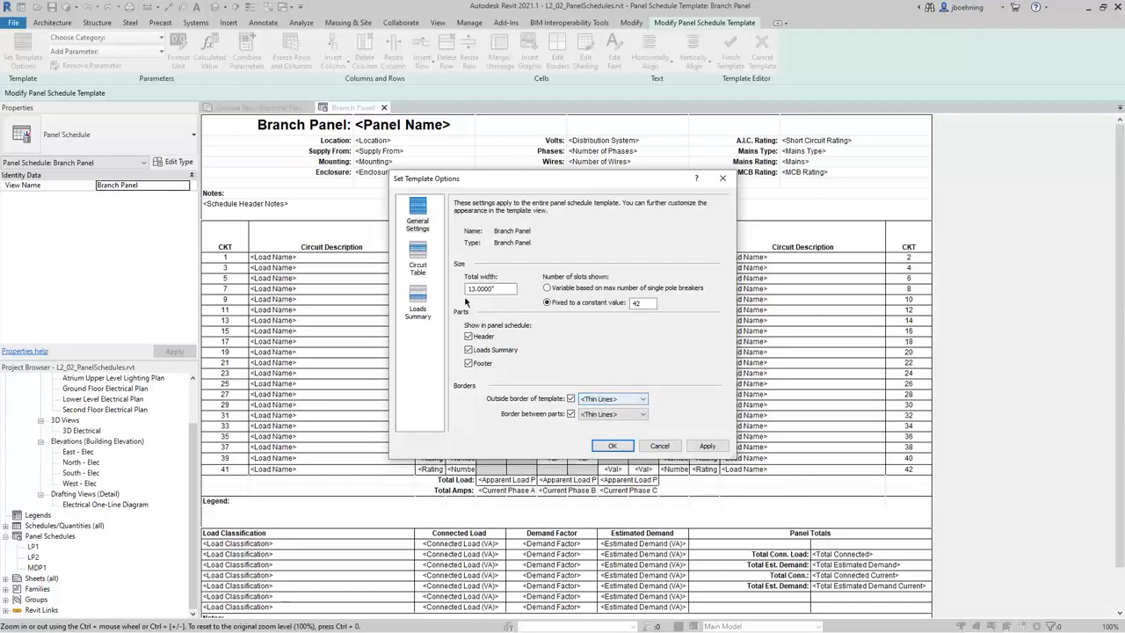
# Step: Compare the circuit table's load display formats and phase value options, ending on Loads in Split Columns by Phase with values shown as Load
pyautogui.click(420, 268)
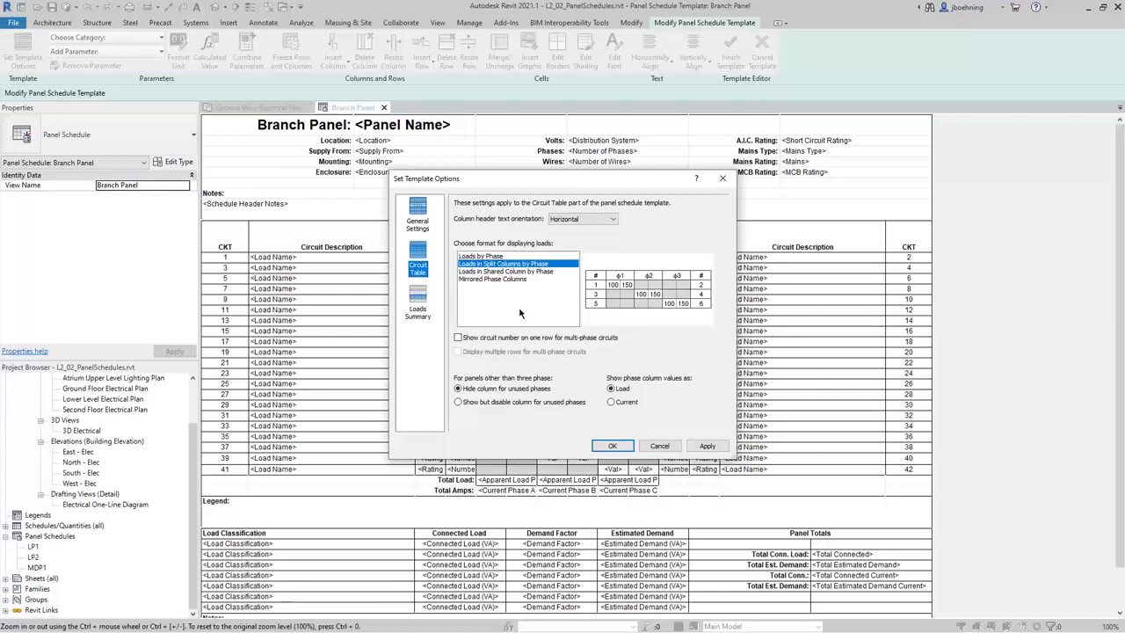
pyautogui.click(601, 222)
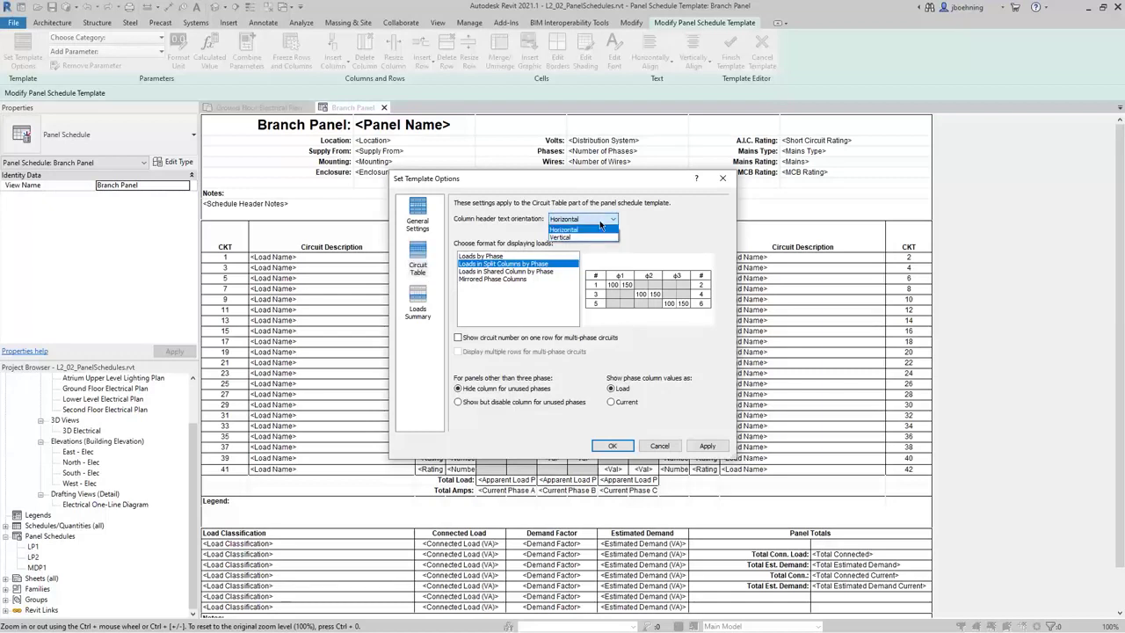
pyautogui.click(601, 228)
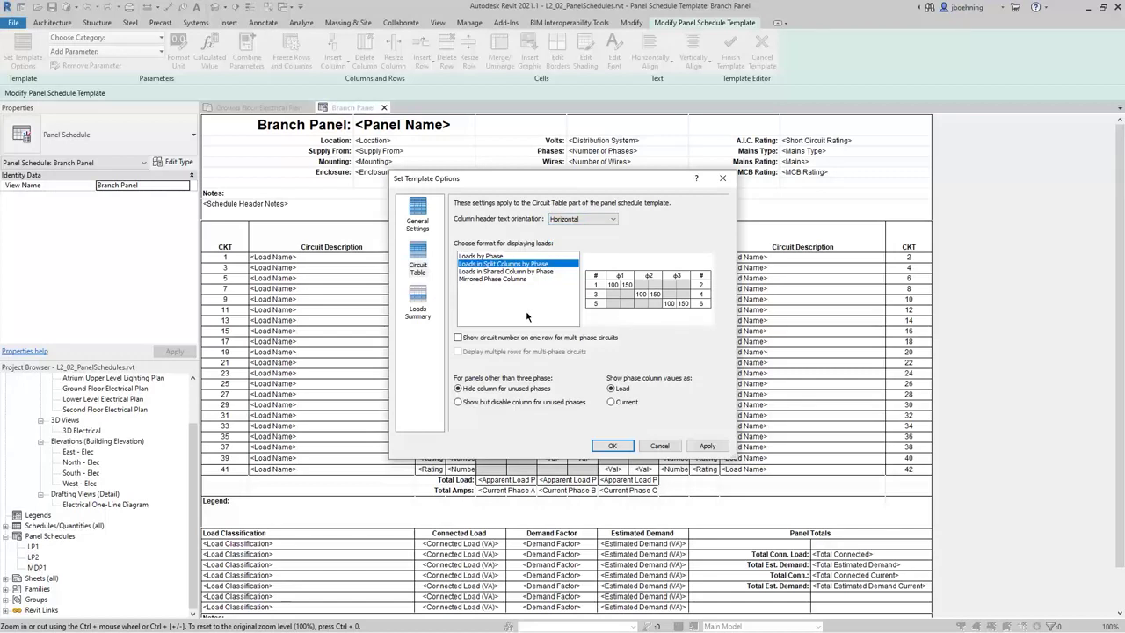
pyautogui.click(496, 258)
pyautogui.click(540, 265)
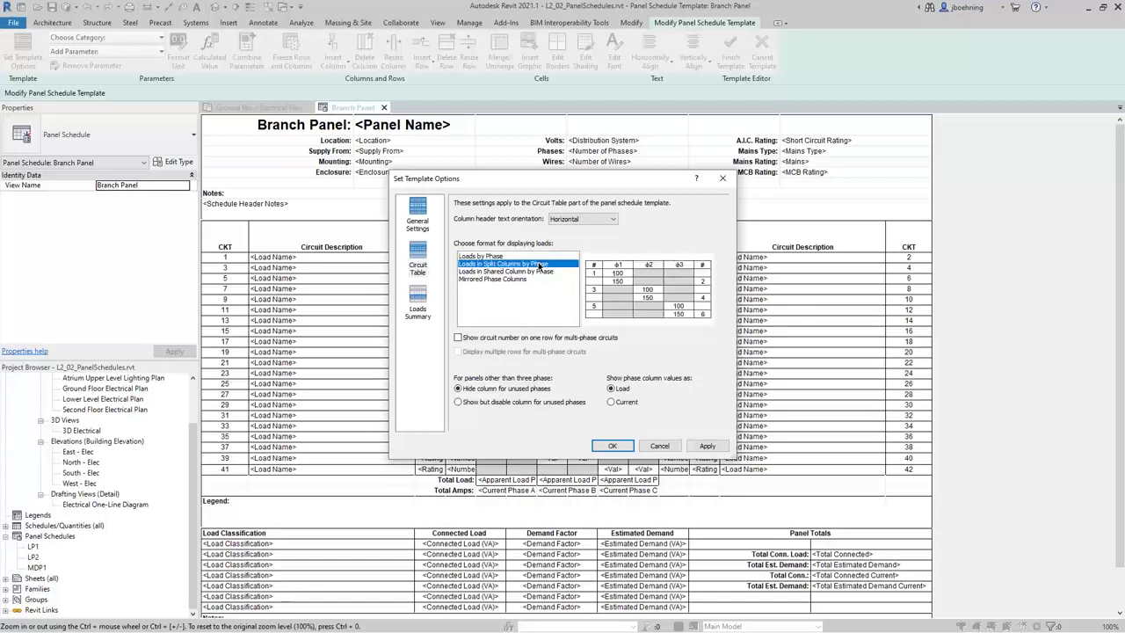
pyautogui.click(546, 273)
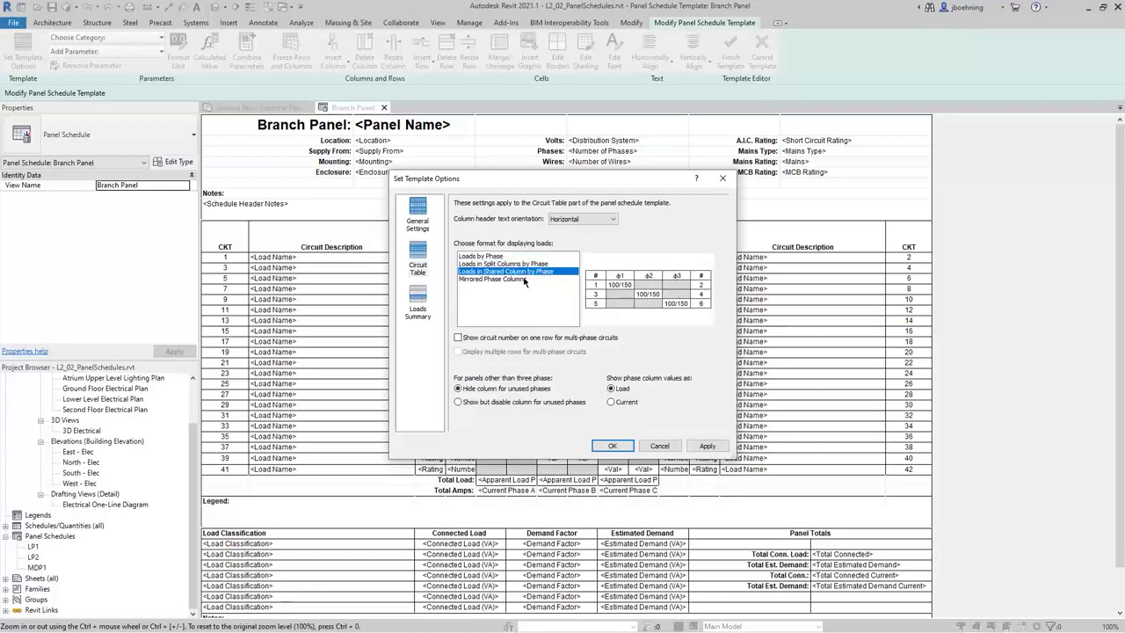
pyautogui.click(524, 279)
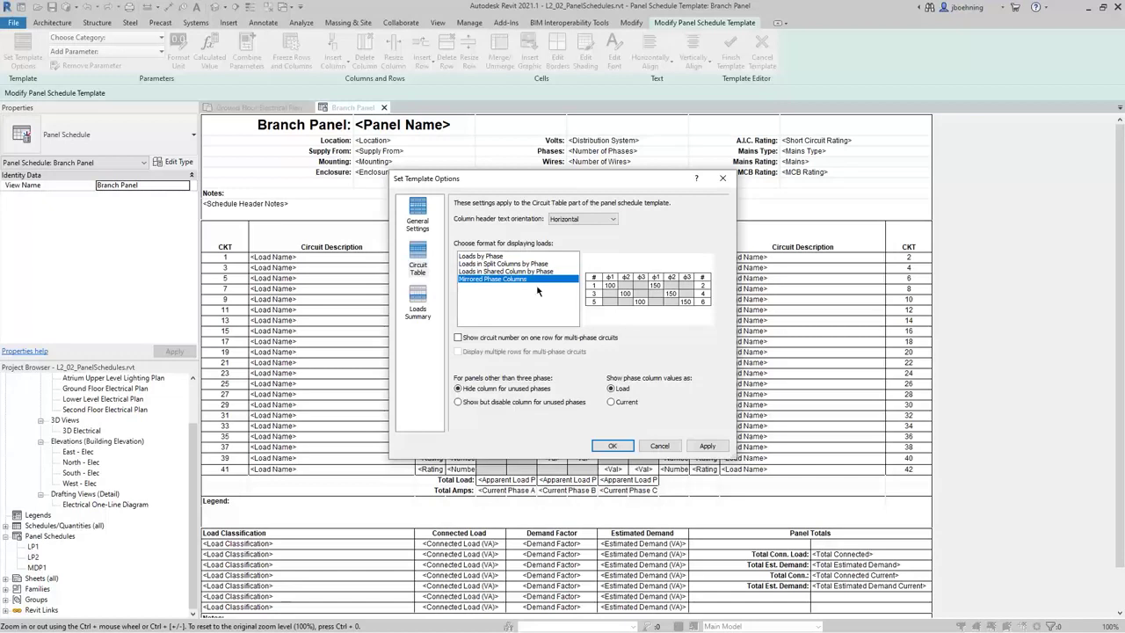
pyautogui.click(546, 265)
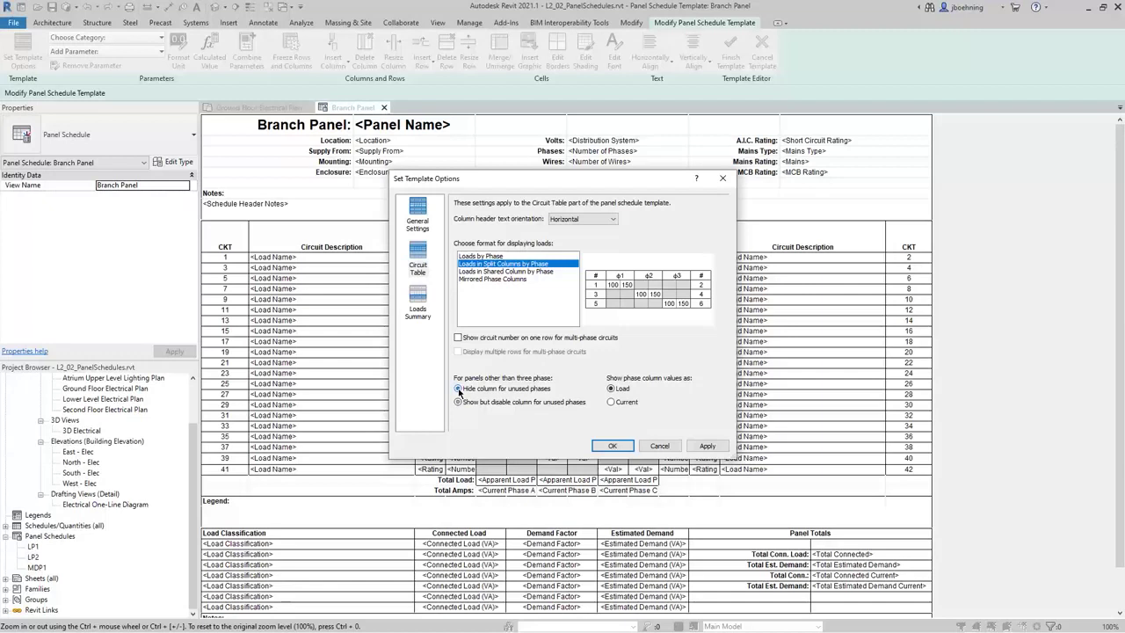
pyautogui.click(611, 403)
pyautogui.click(610, 390)
# Step: Try a constant set of load classifications in the loads summary and return to showing only loads connected to the panel
pyautogui.click(422, 315)
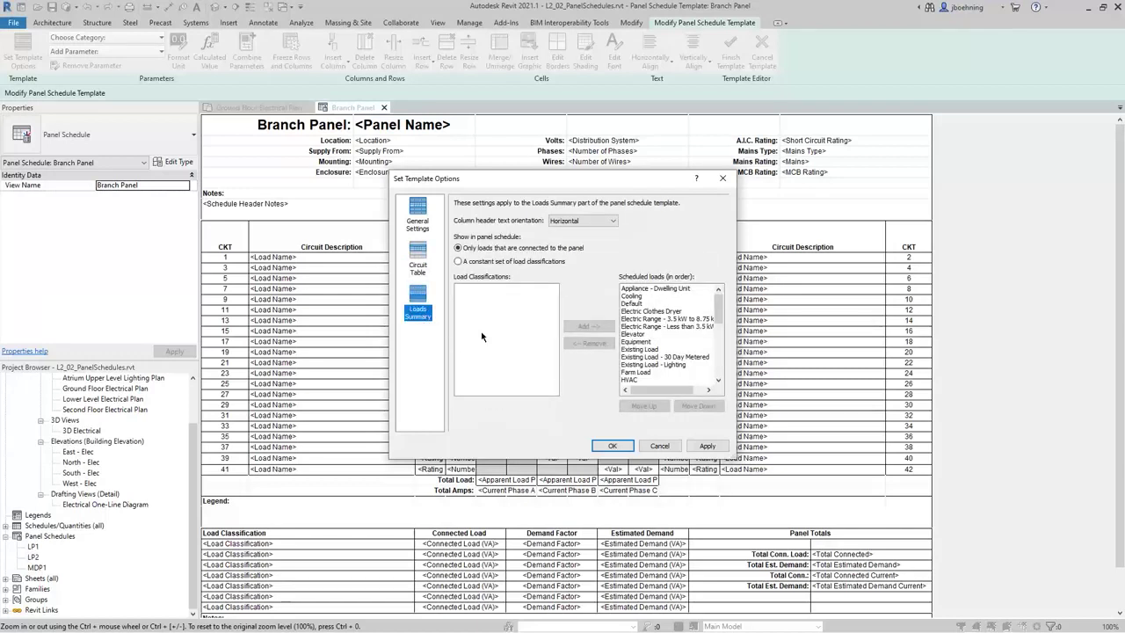
pyautogui.click(598, 225)
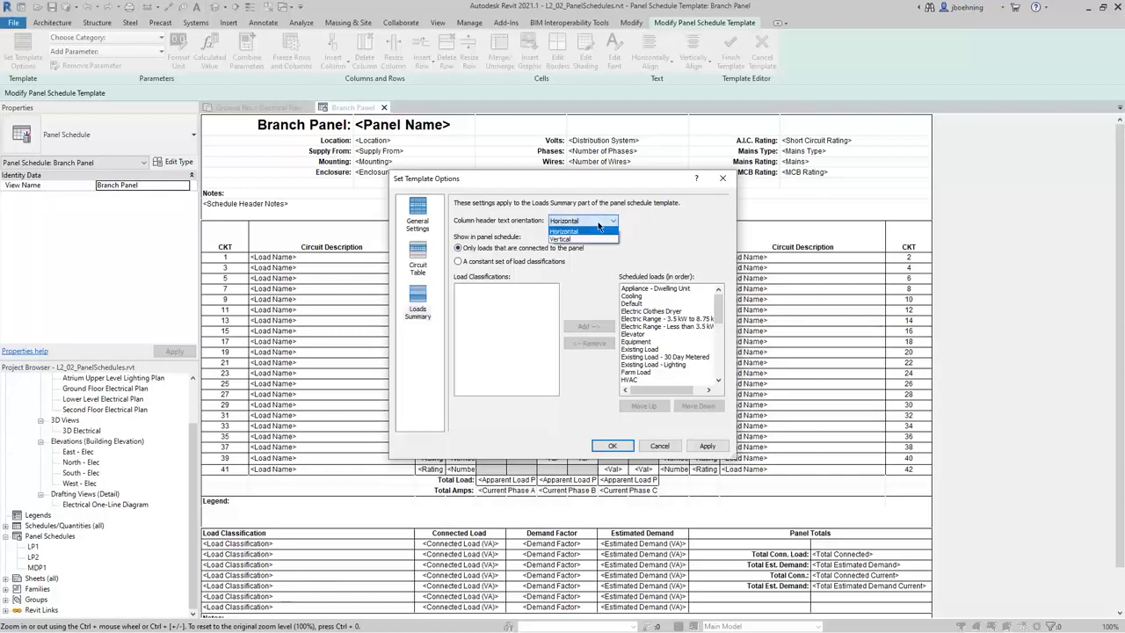
pyautogui.click(598, 229)
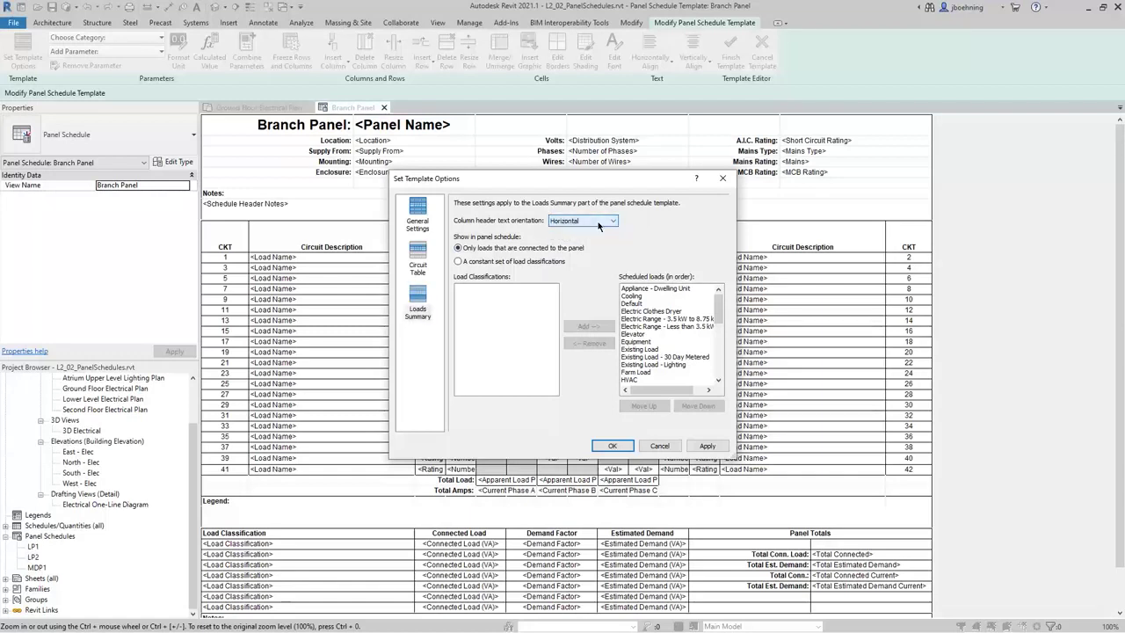
pyautogui.click(458, 262)
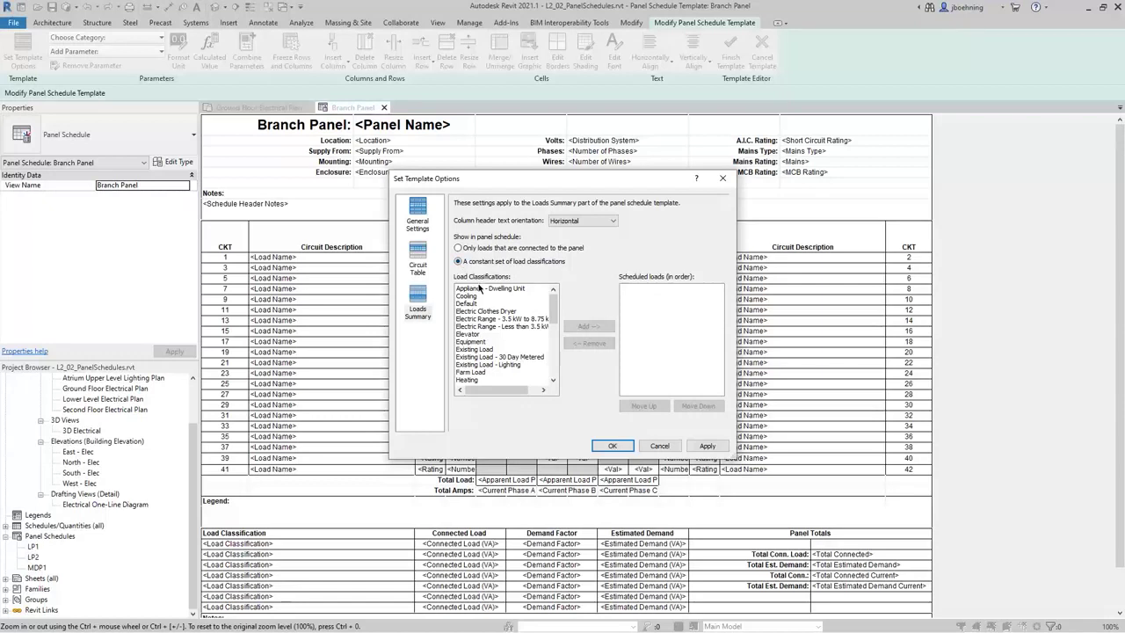
pyautogui.click(480, 289)
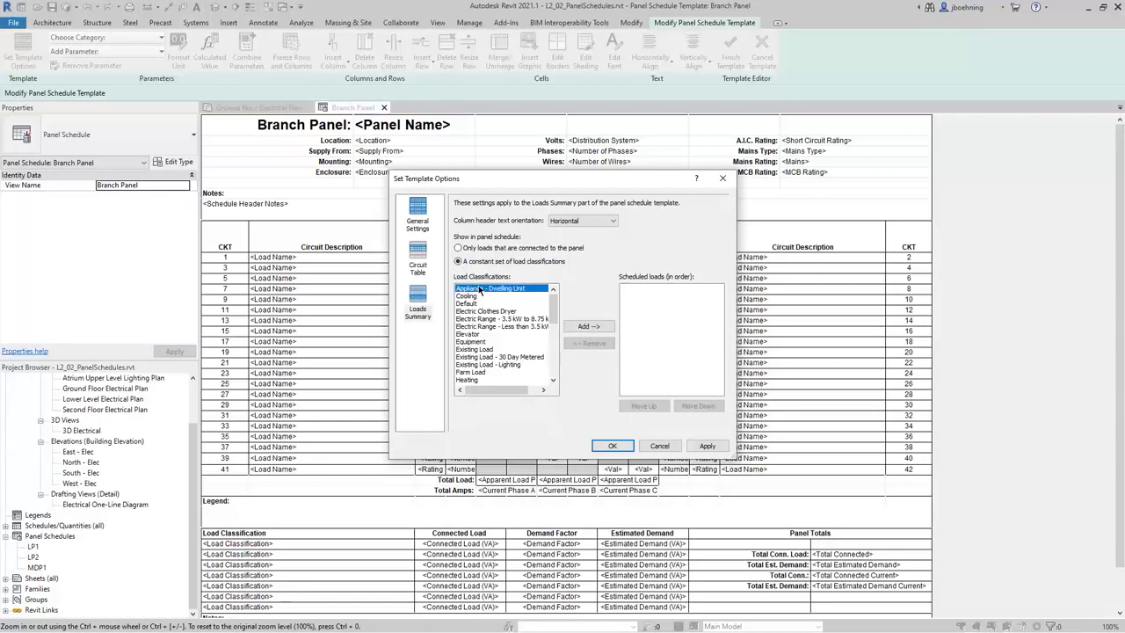
pyautogui.click(476, 297)
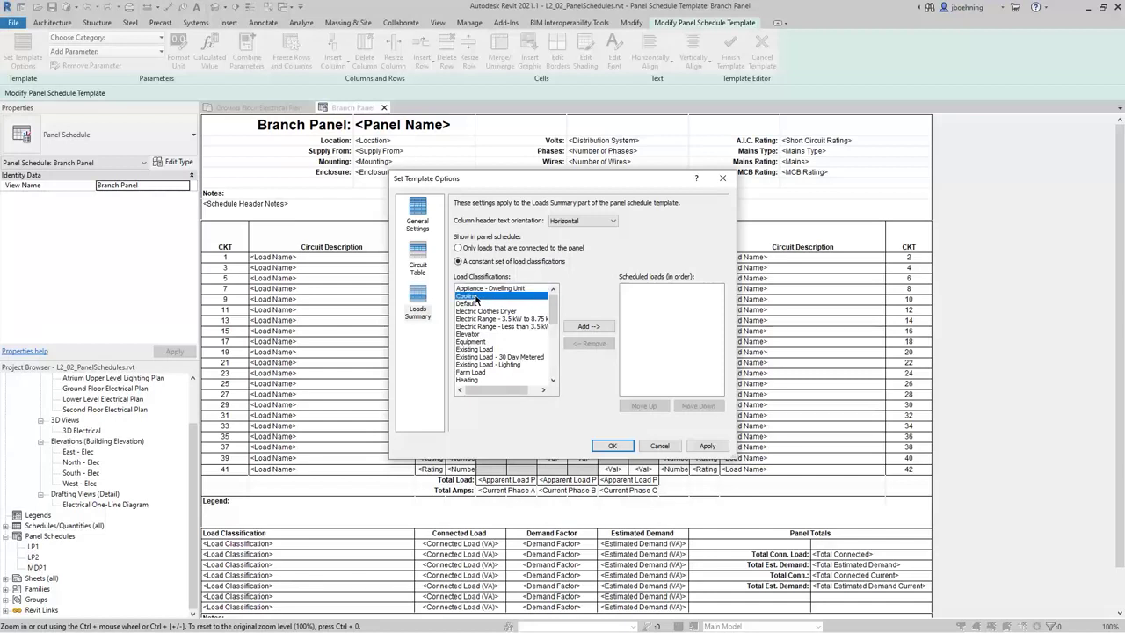
pyautogui.click(458, 247)
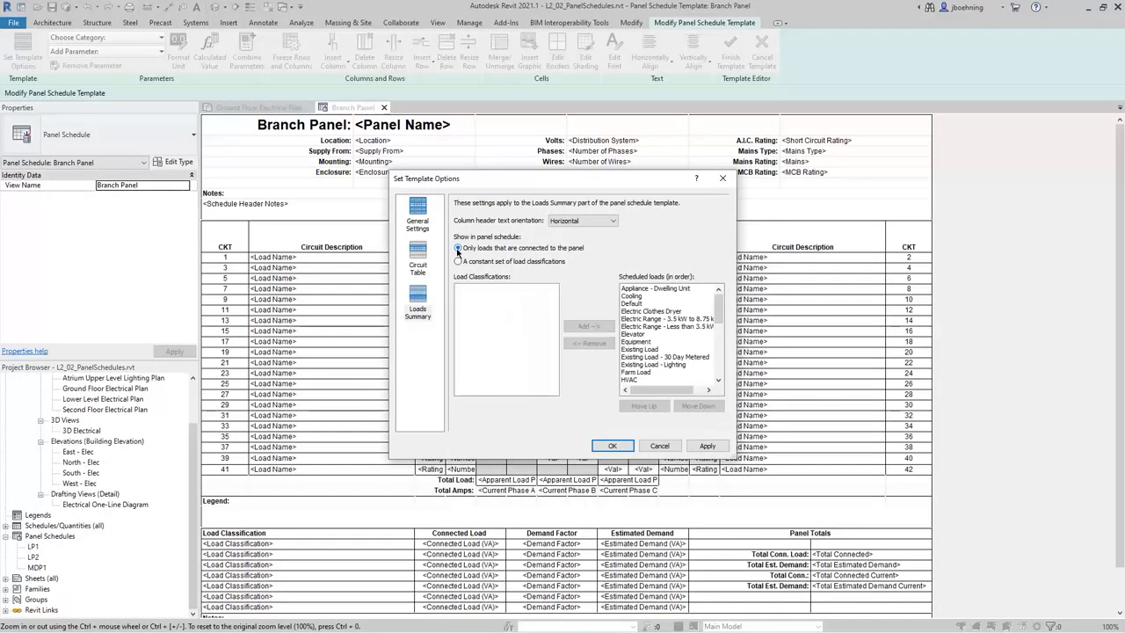
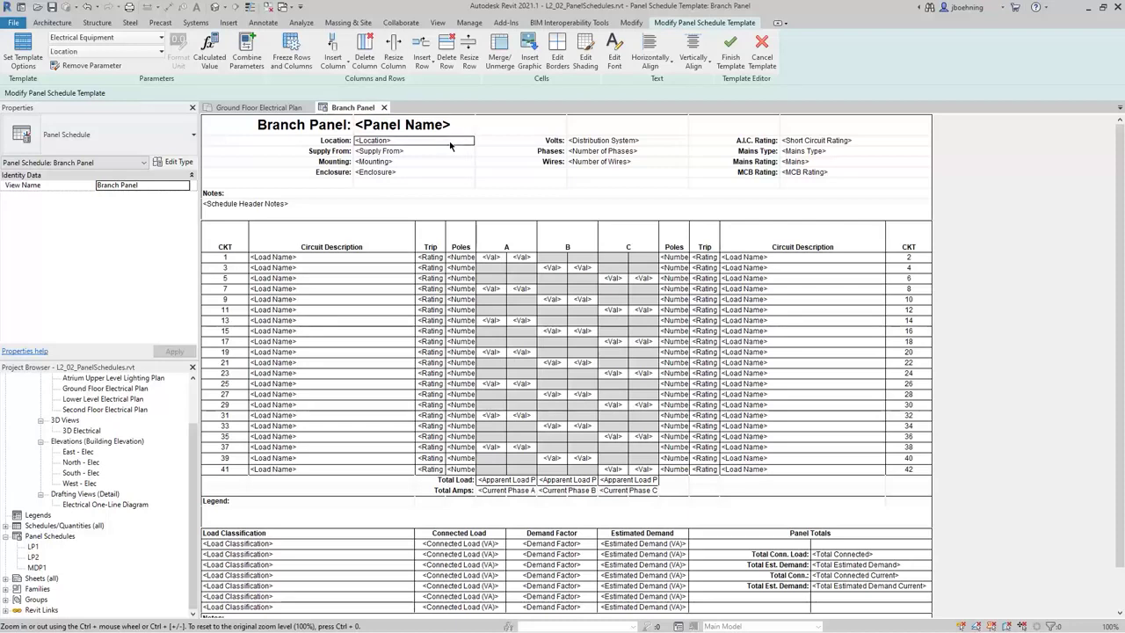
# Step: Examine the header's label and parameter cells for Mounting, Enclosure and Supply From
pyautogui.click(439, 161)
pyautogui.click(439, 174)
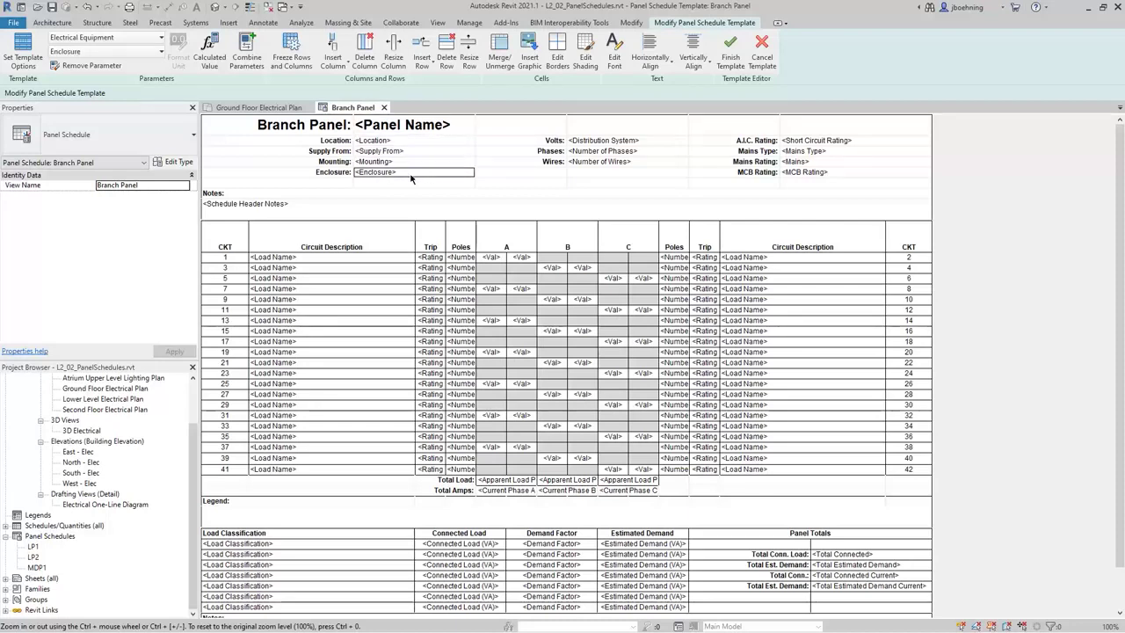
pyautogui.click(309, 172)
pyautogui.moveTo(320, 172); pyautogui.dragTo(351, 172)
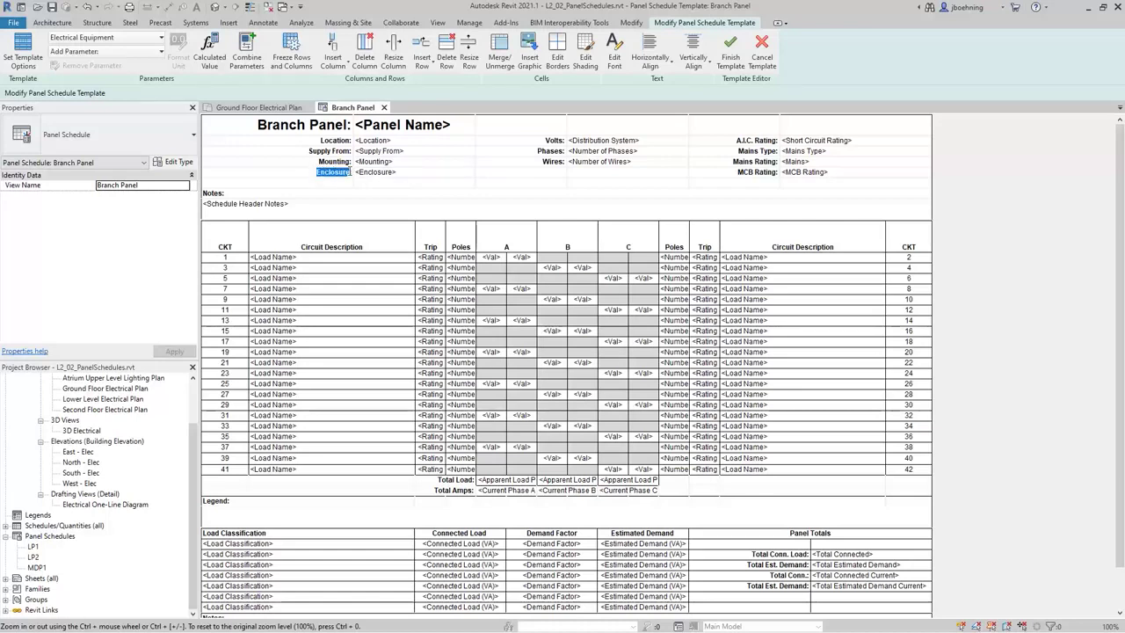
pyautogui.doubleClick(335, 162)
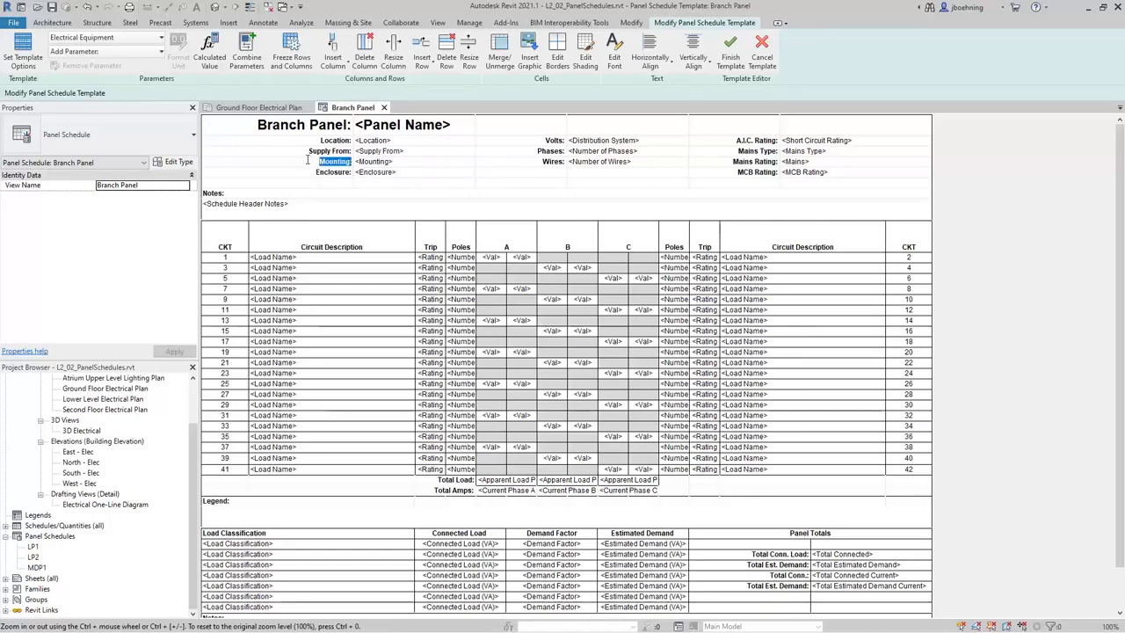
pyautogui.doubleClick(299, 154)
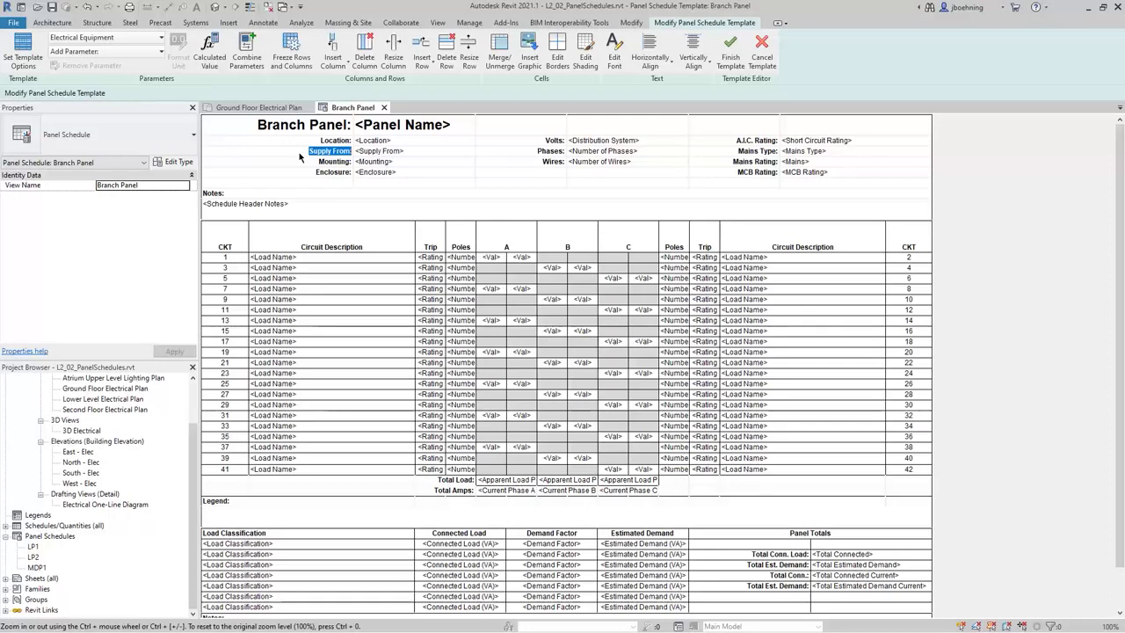
pyautogui.click(415, 155)
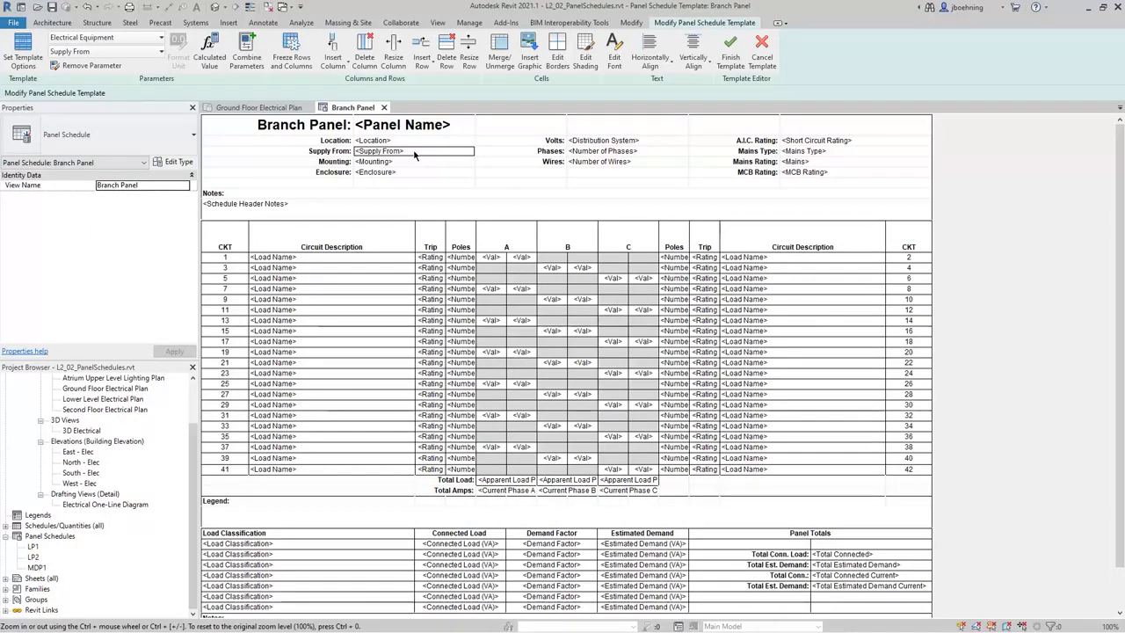
# Step: Check which parameter categories and parameters are offered for the Supply From header cell and the first circuit's Load Name cell
pyautogui.click(156, 39)
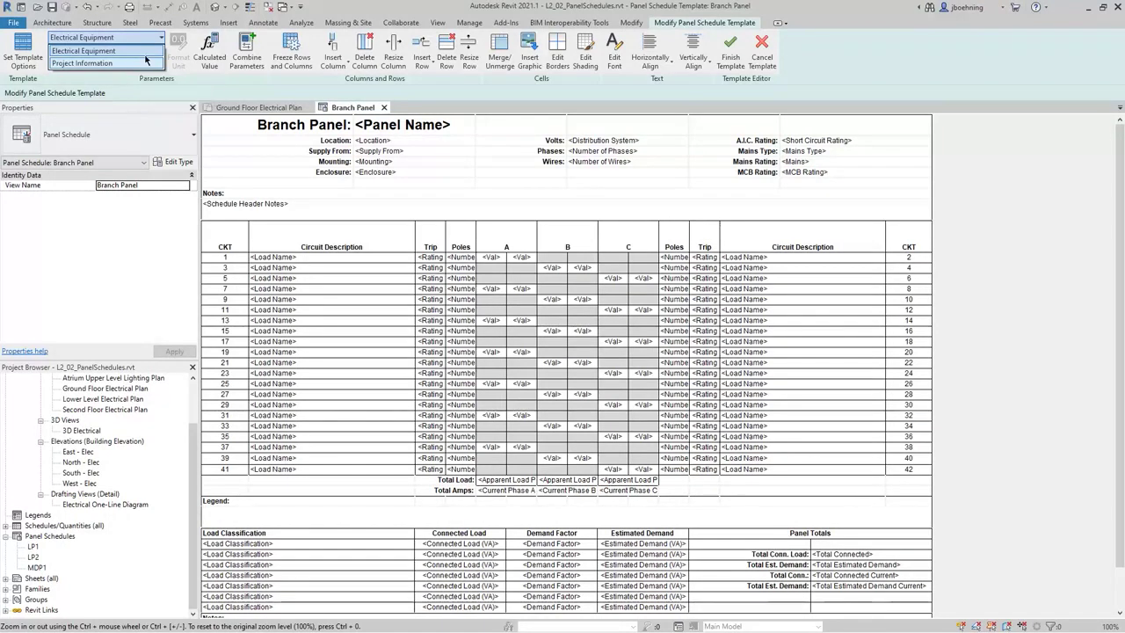
pyautogui.click(153, 40)
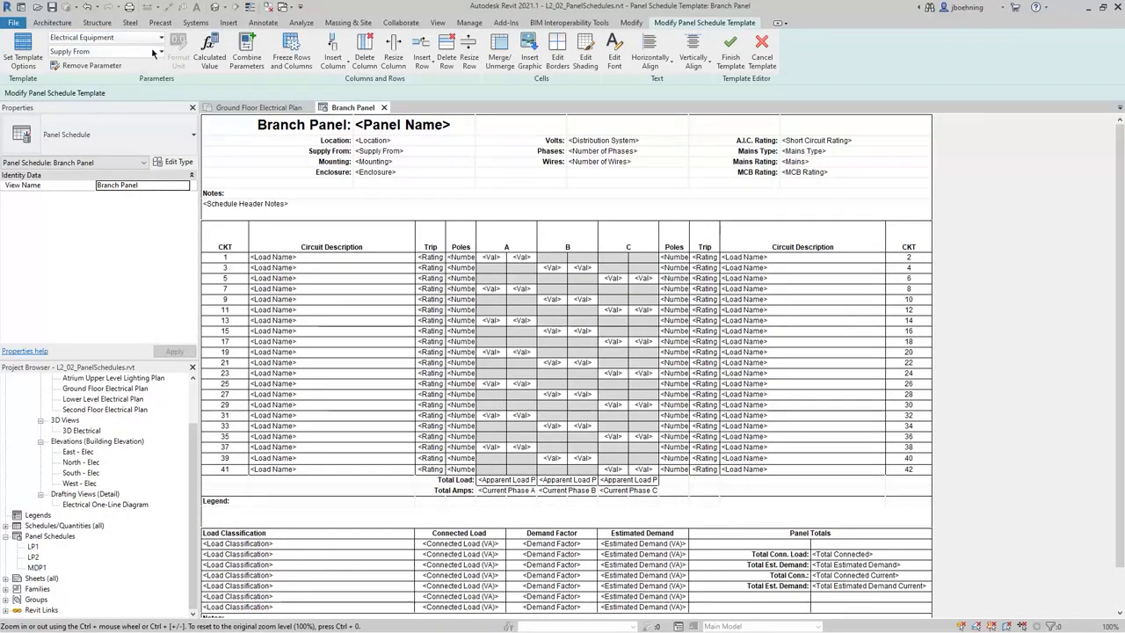
pyautogui.click(153, 53)
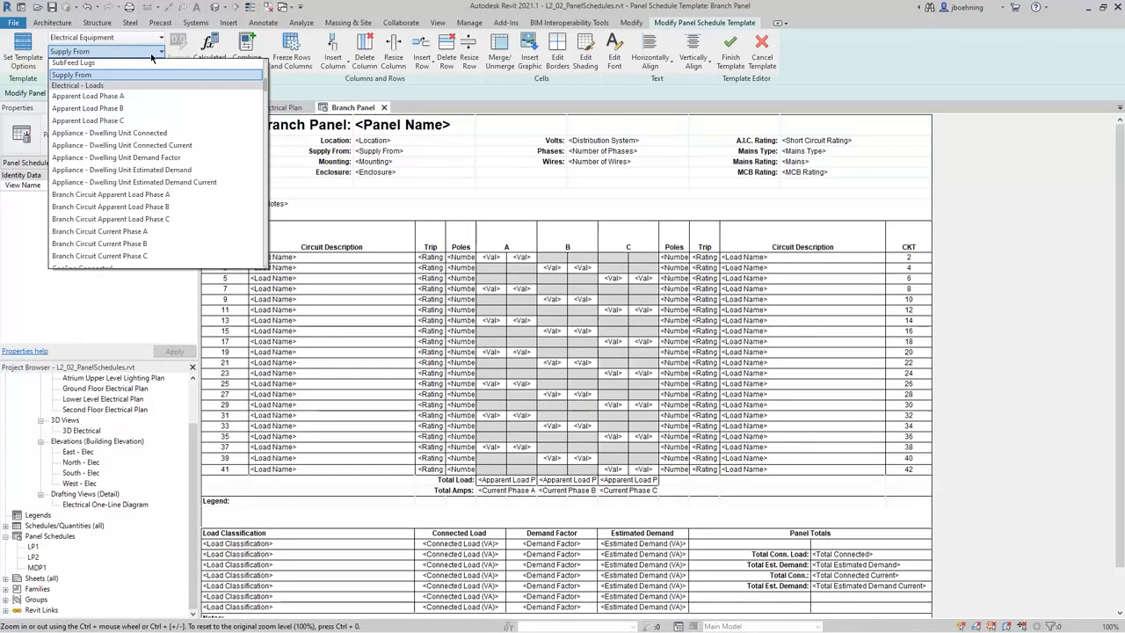
pyautogui.click(152, 53)
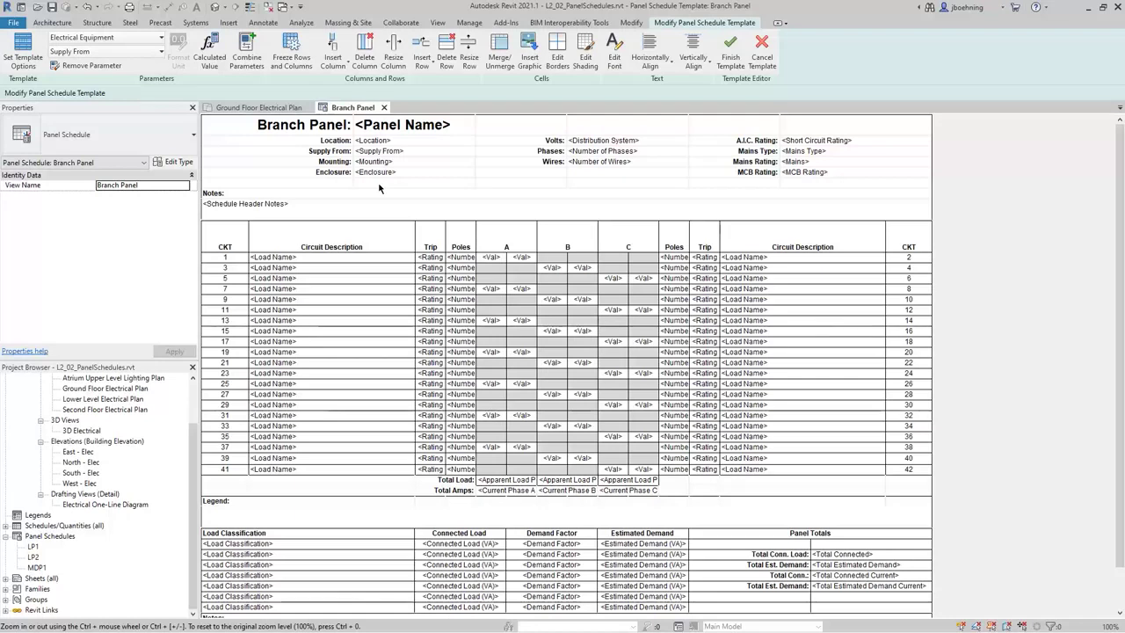
pyautogui.click(367, 258)
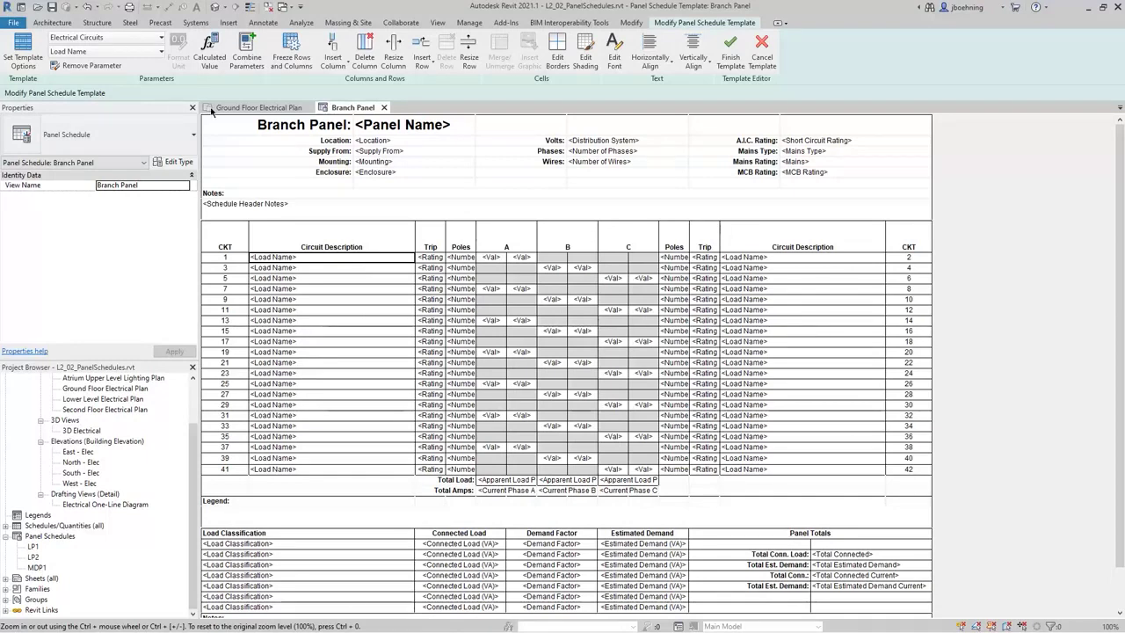
pyautogui.click(146, 40)
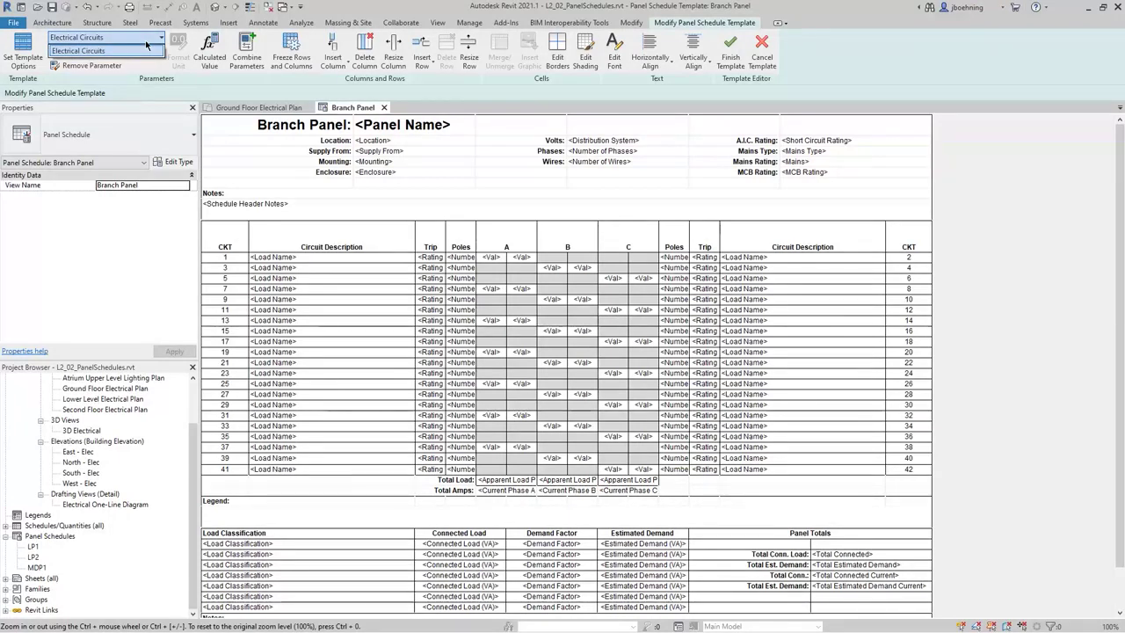
pyautogui.click(141, 50)
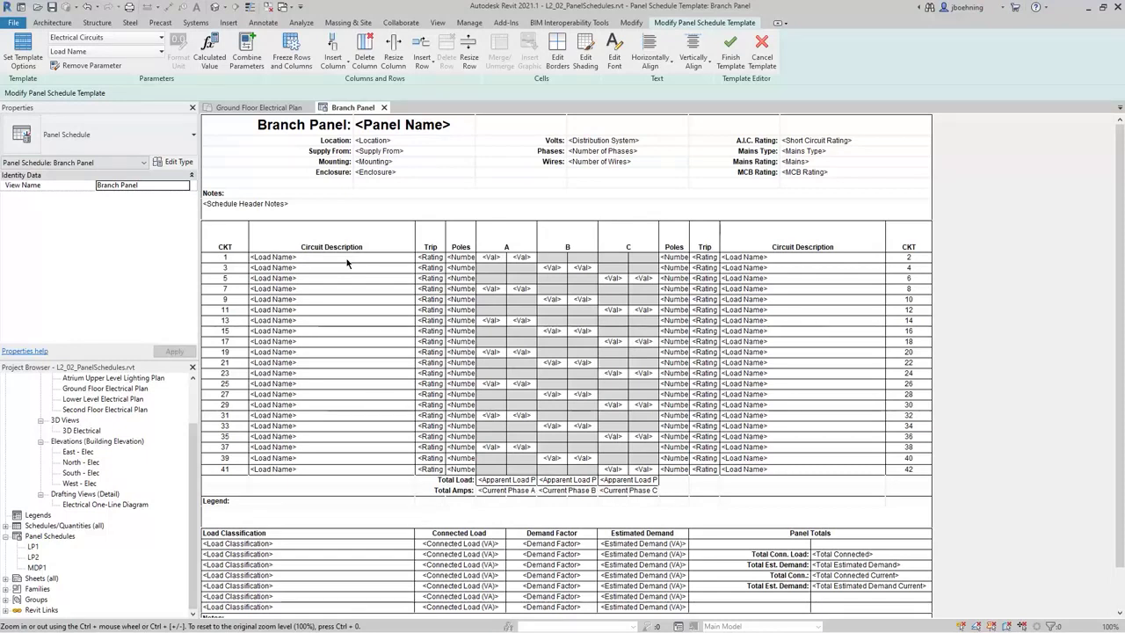
# Step: Insert a column to the right of the Poles column in the circuit table and widen the Trip and new columns
pyautogui.doubleClick(461, 243)
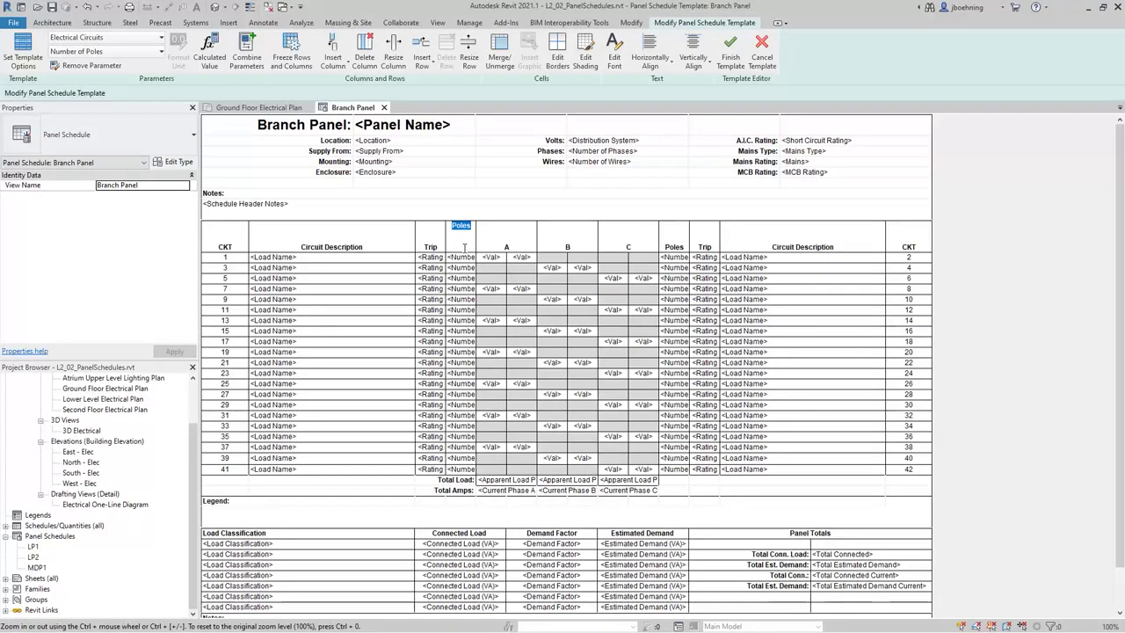
pyautogui.click(339, 66)
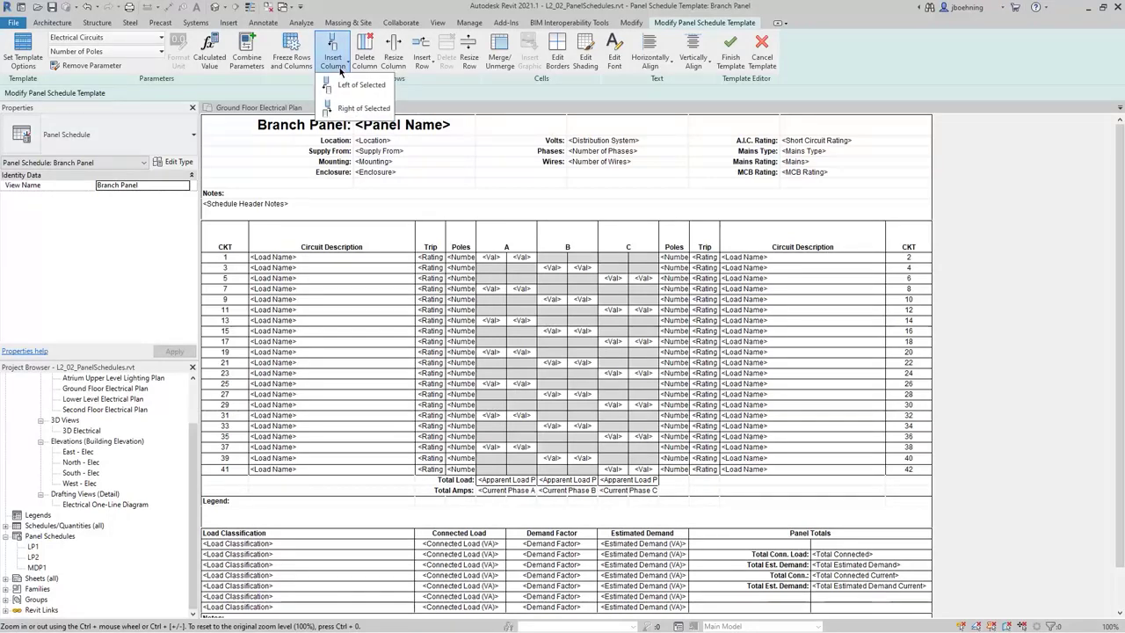
pyautogui.click(367, 109)
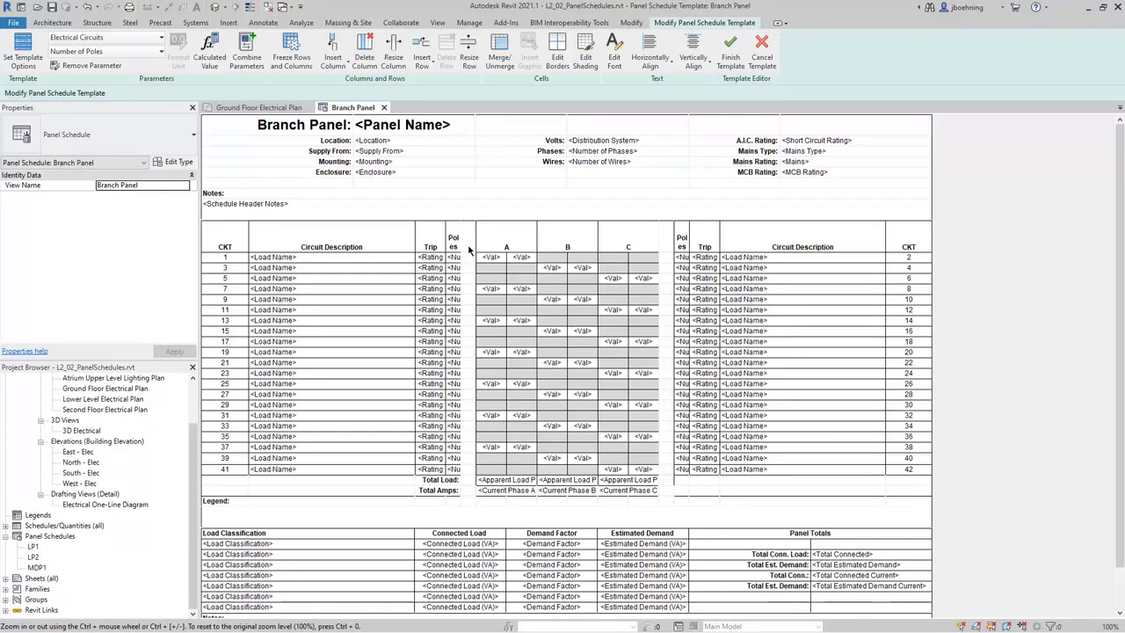
pyautogui.moveTo(419, 246); pyautogui.dragTo(369, 245)
pyautogui.moveTo(446, 245); pyautogui.dragTo(420, 244)
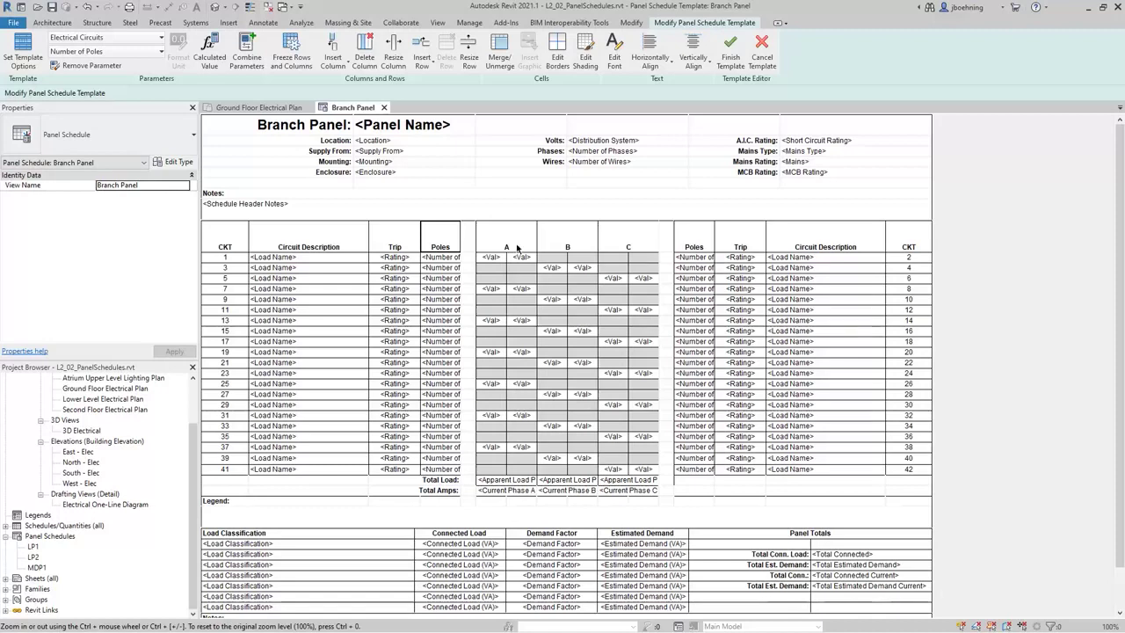
pyautogui.moveTo(420, 246); pyautogui.dragTo(440, 239)
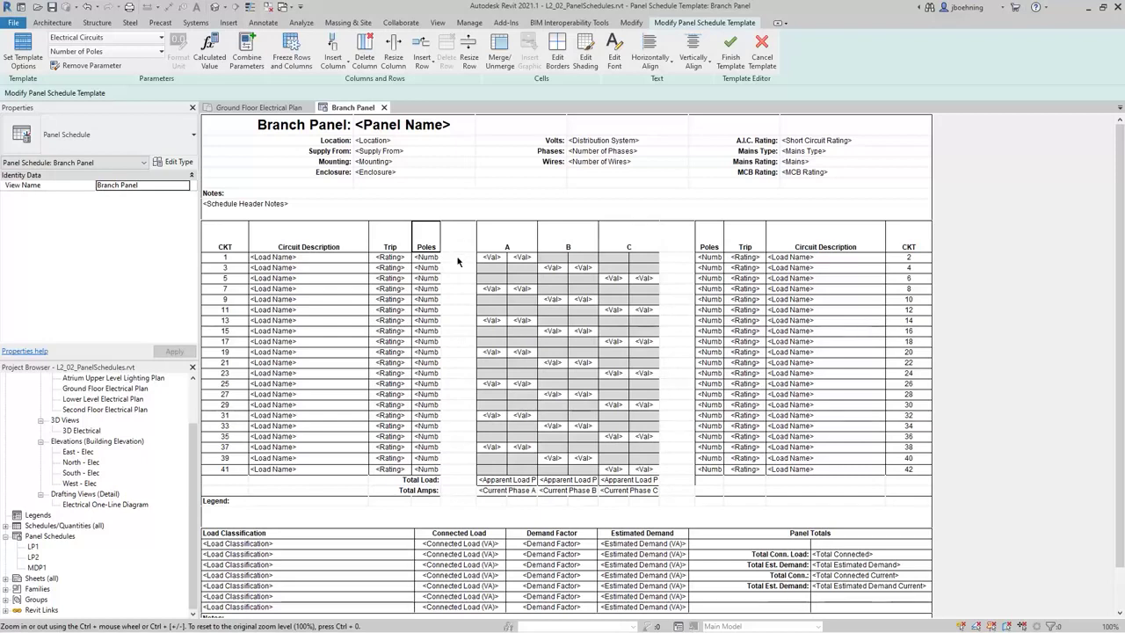
# Step: Add the Connection Type parameter to the blank circuit table column and widen the column so its heading words fit
pyautogui.click(458, 249)
pyautogui.click(463, 249)
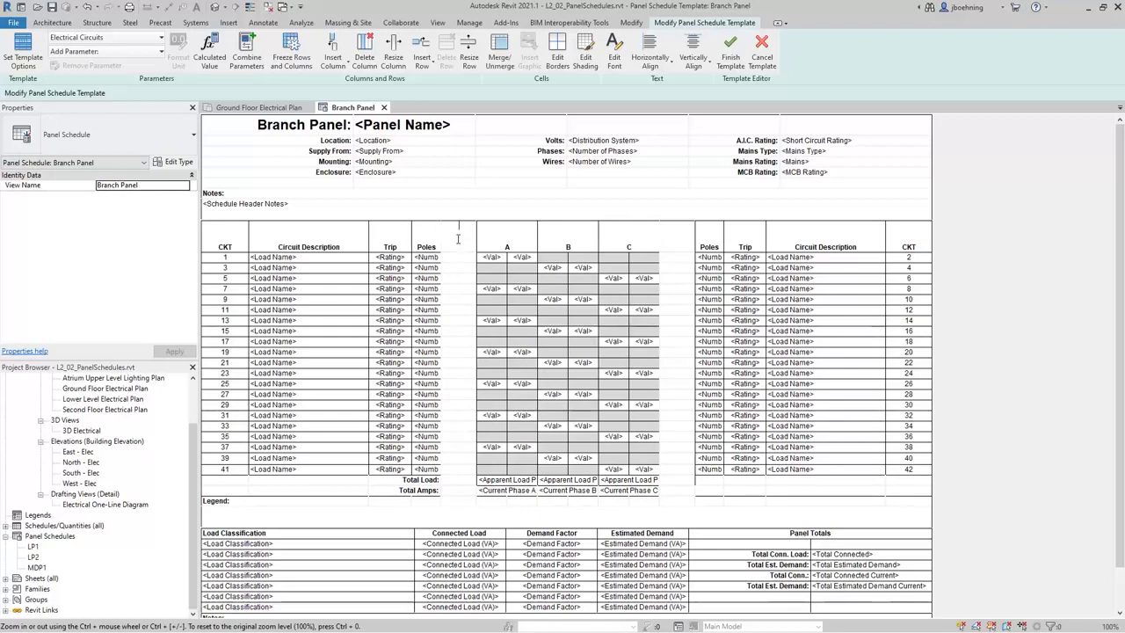
pyautogui.click(457, 260)
pyautogui.click(136, 52)
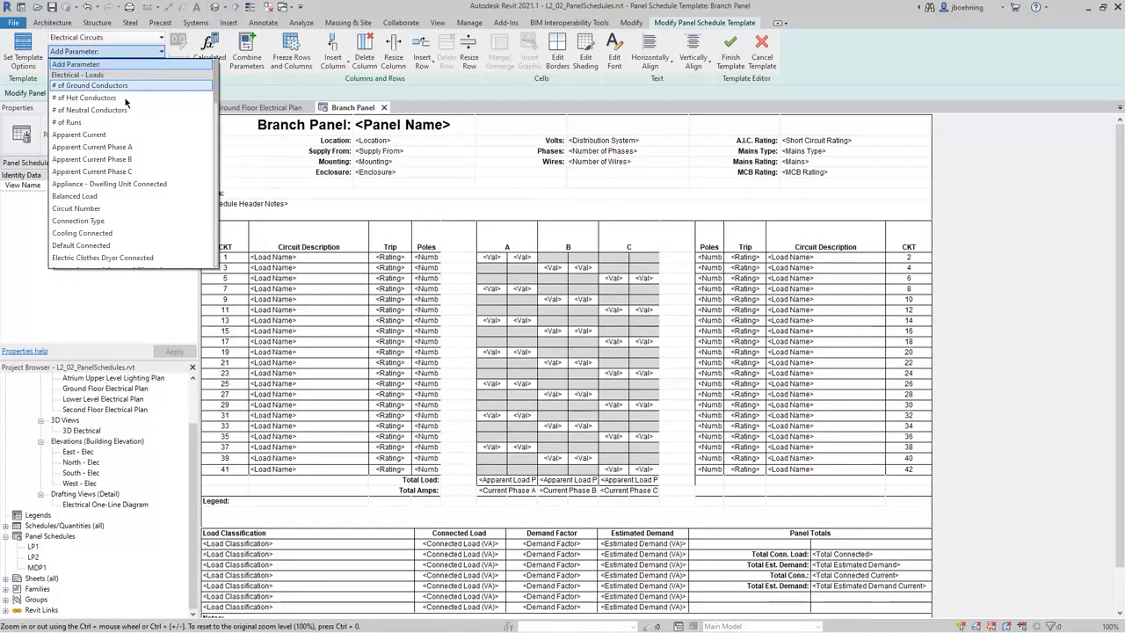
pyautogui.scroll(-1, 126, 155)
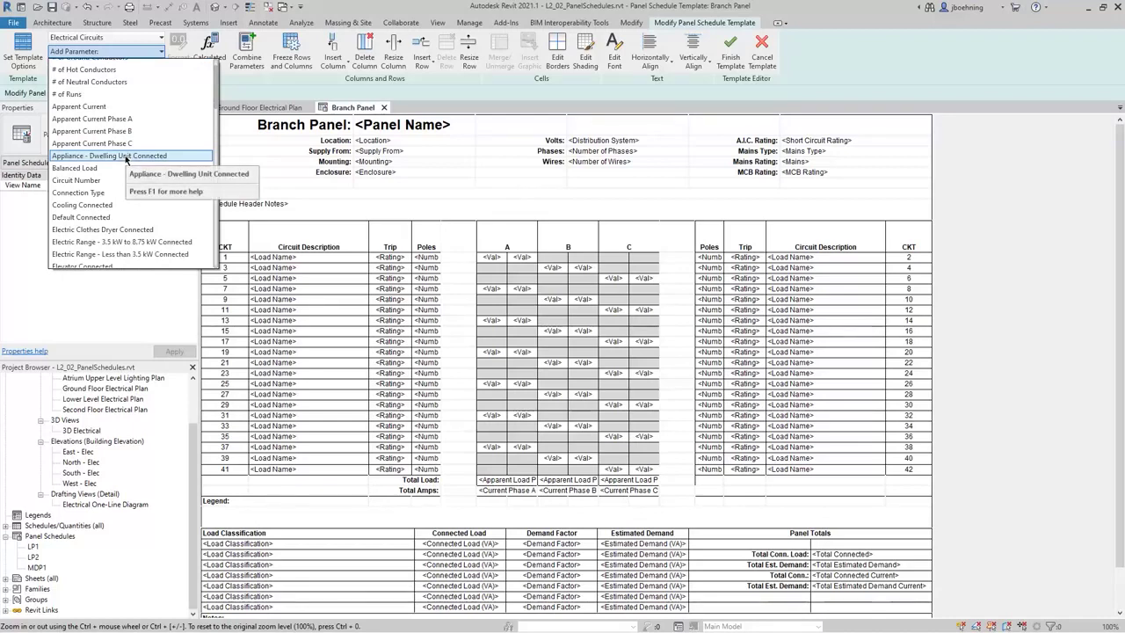
pyautogui.scroll(-1, 127, 167)
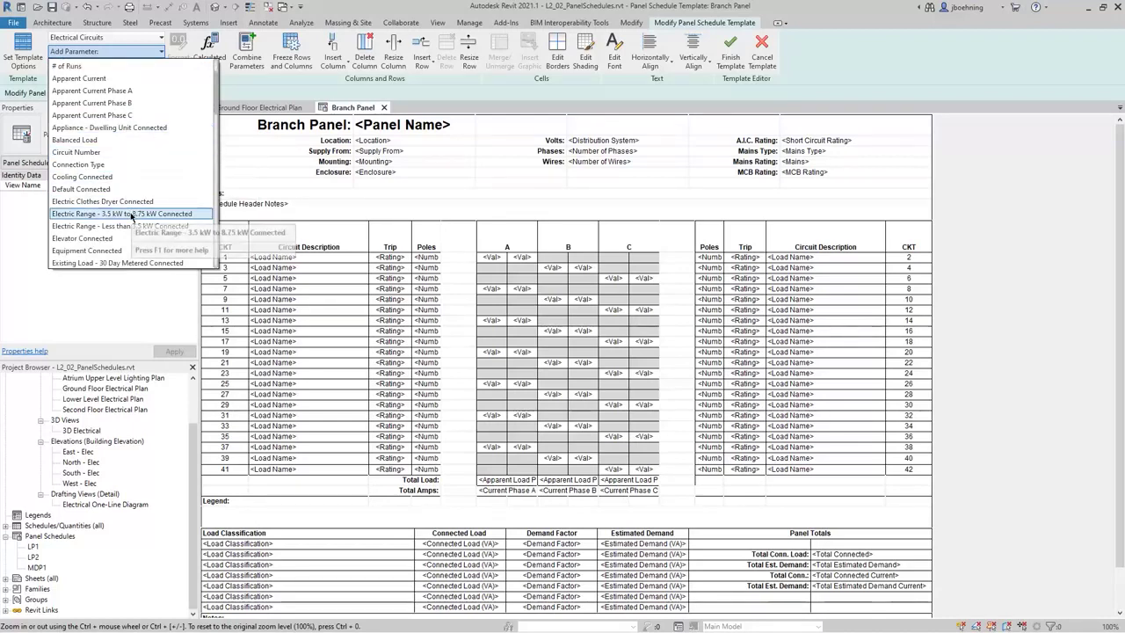
pyautogui.click(88, 164)
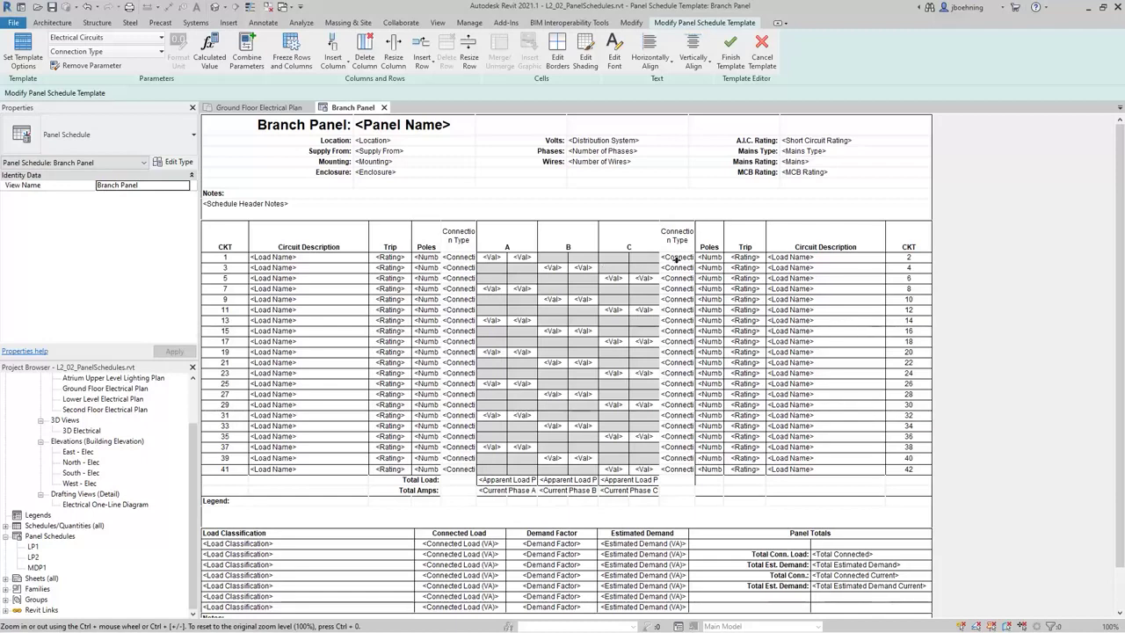
pyautogui.click(461, 249)
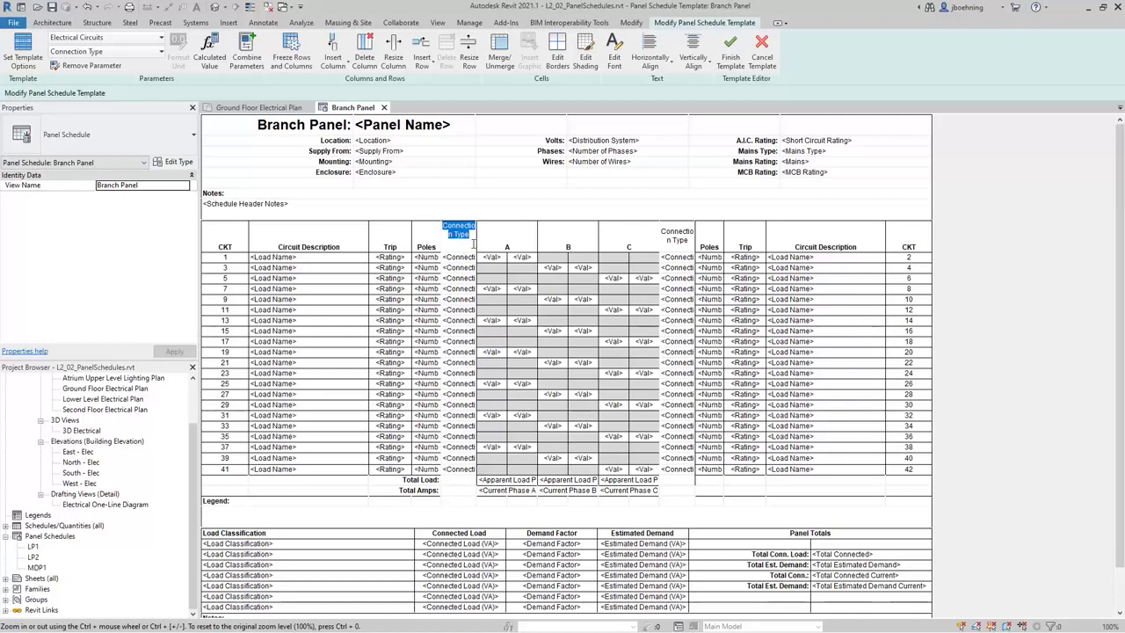
pyautogui.moveTo(442, 244); pyautogui.dragTo(434, 244)
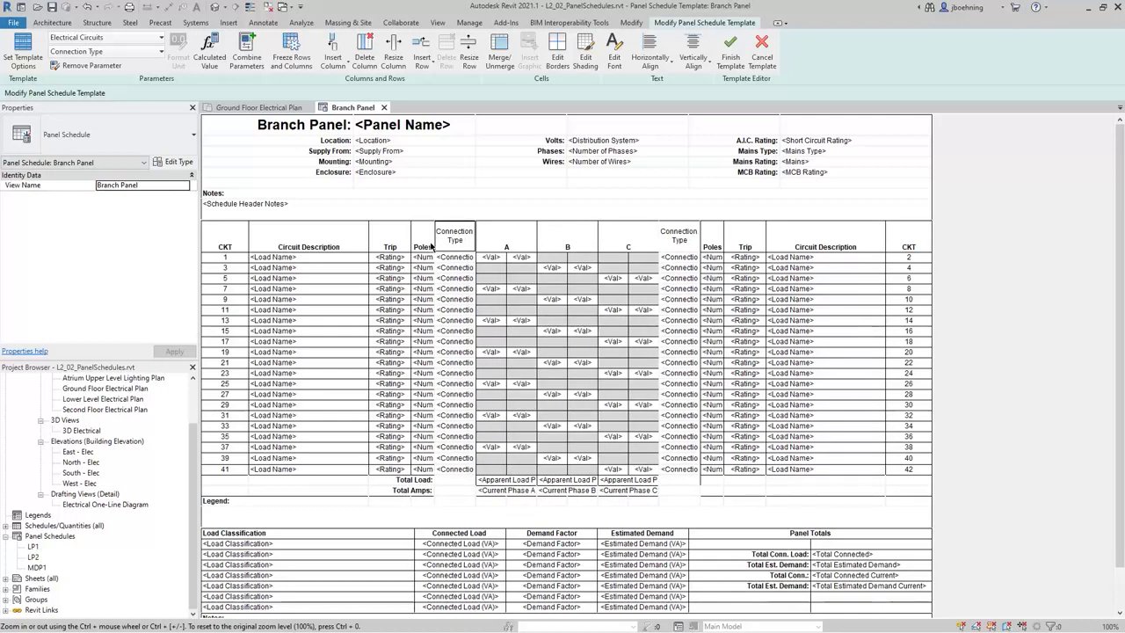
# Step: Make both Connection Type column headings bold
pyautogui.click(463, 248)
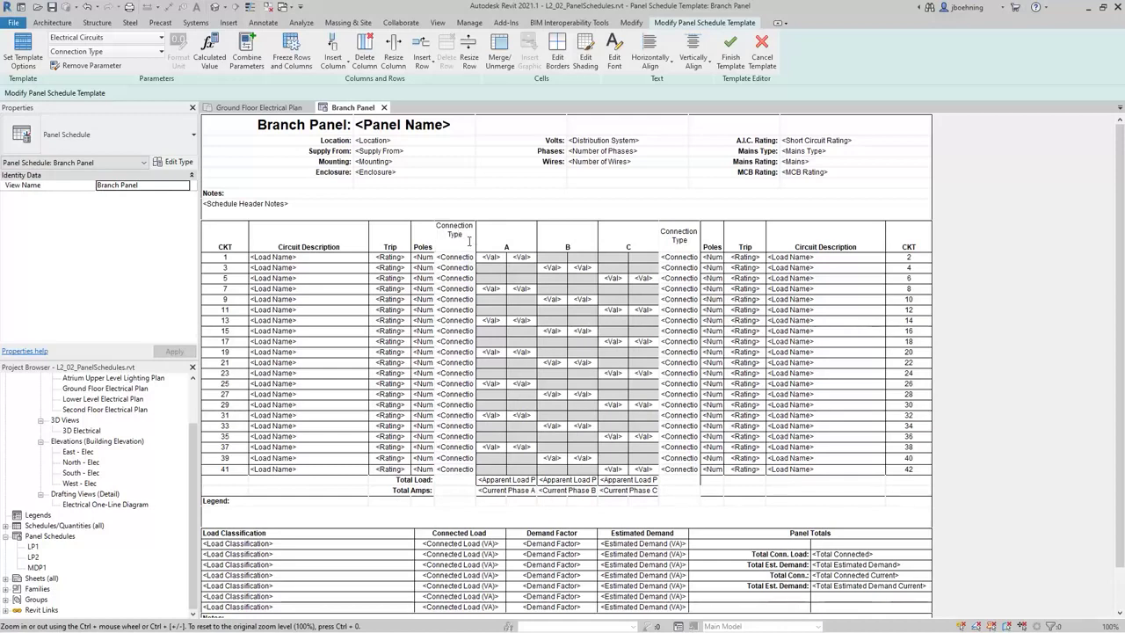
pyautogui.click(614, 72)
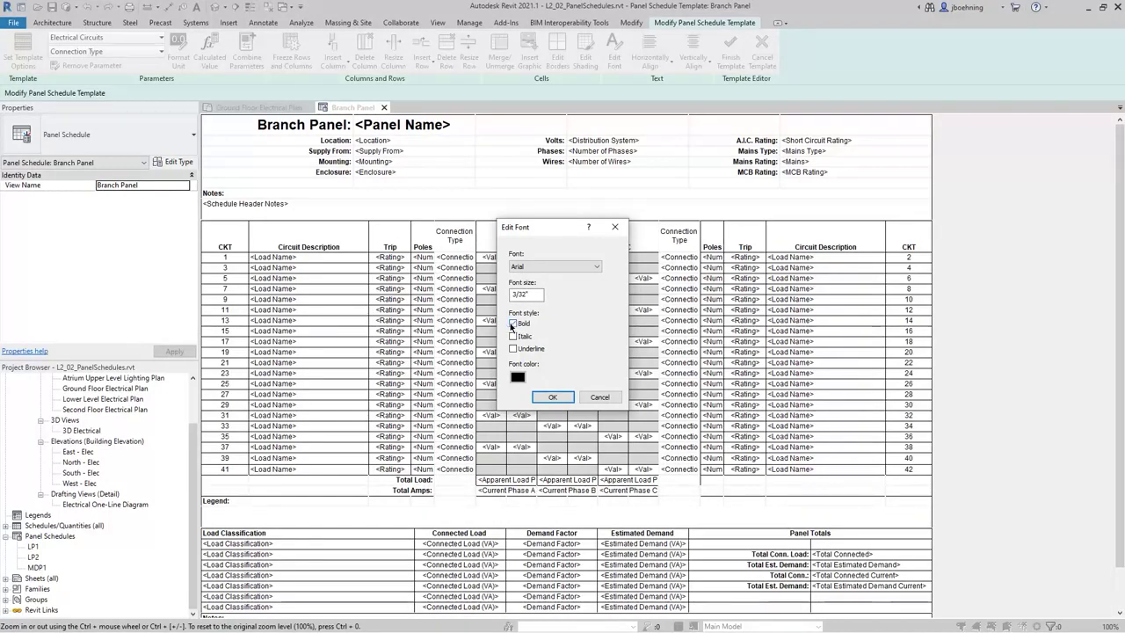
pyautogui.click(557, 397)
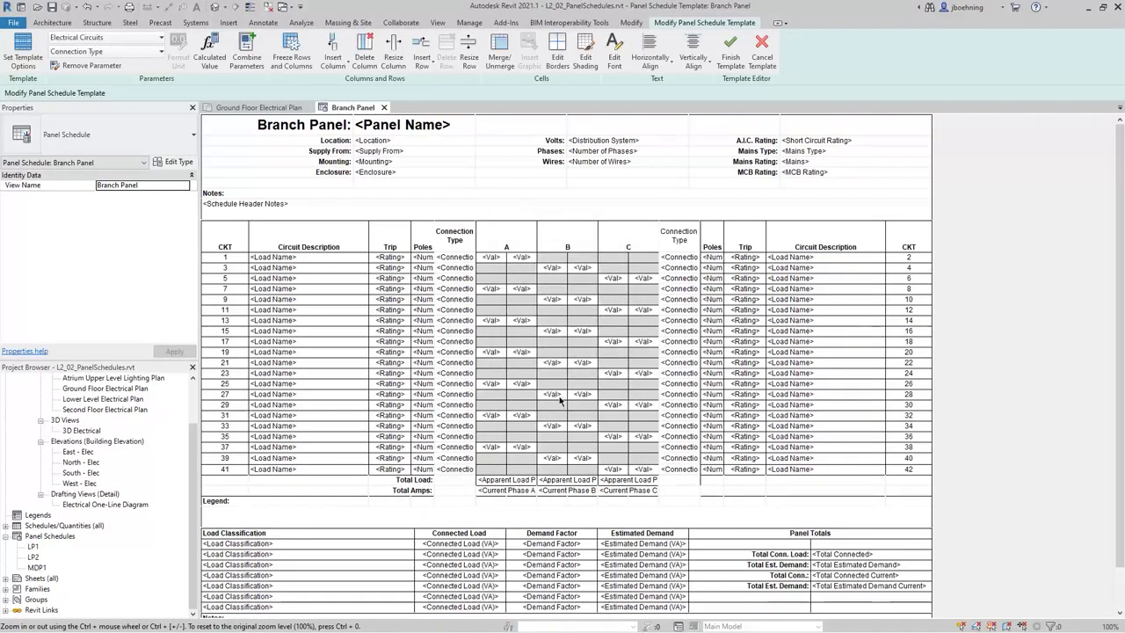
pyautogui.doubleClick(660, 243)
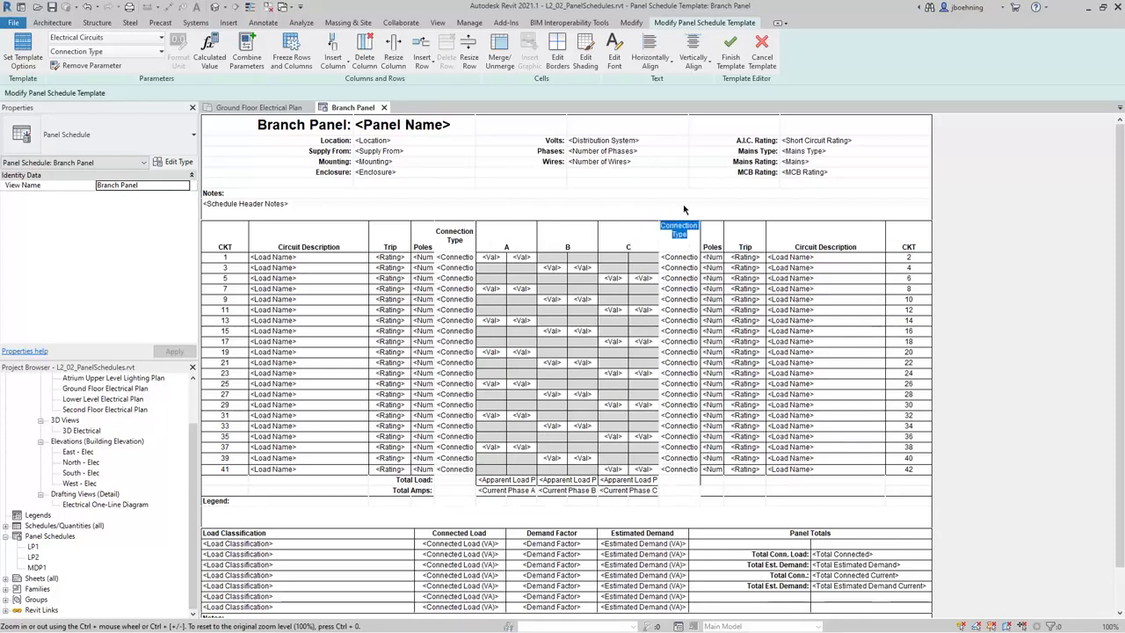
pyautogui.click(615, 53)
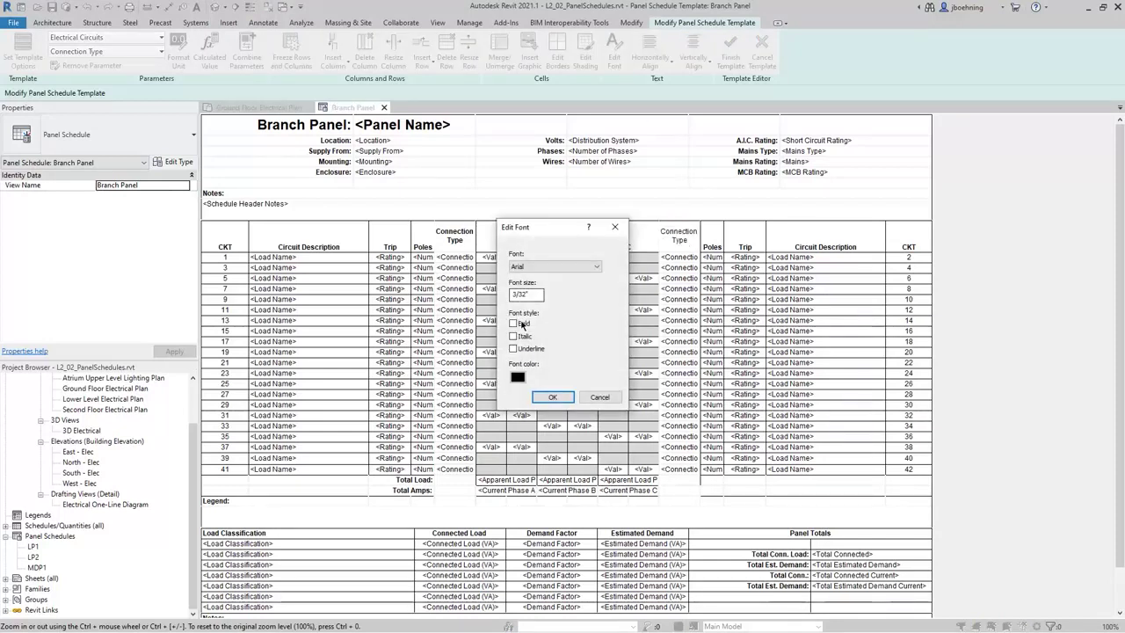
pyautogui.click(553, 397)
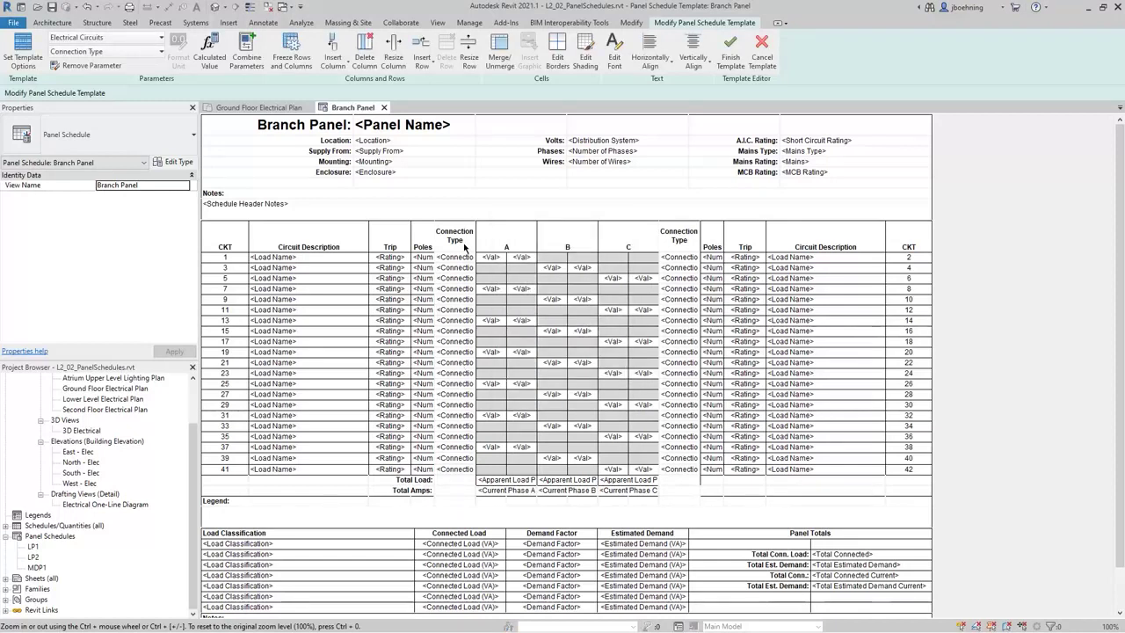
# Step: Apply thin-line inside borders to the Connection Type column on the odd-numbered circuit side of the table
pyautogui.moveTo(453, 245); pyautogui.dragTo(446, 472)
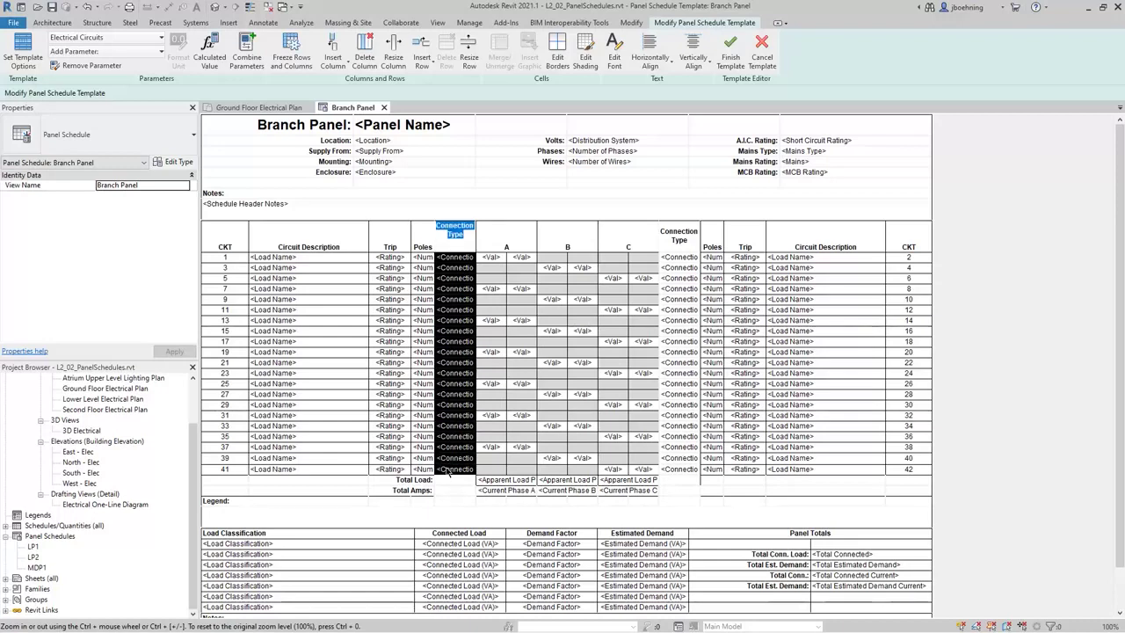
pyautogui.moveTo(677, 246); pyautogui.dragTo(677, 471)
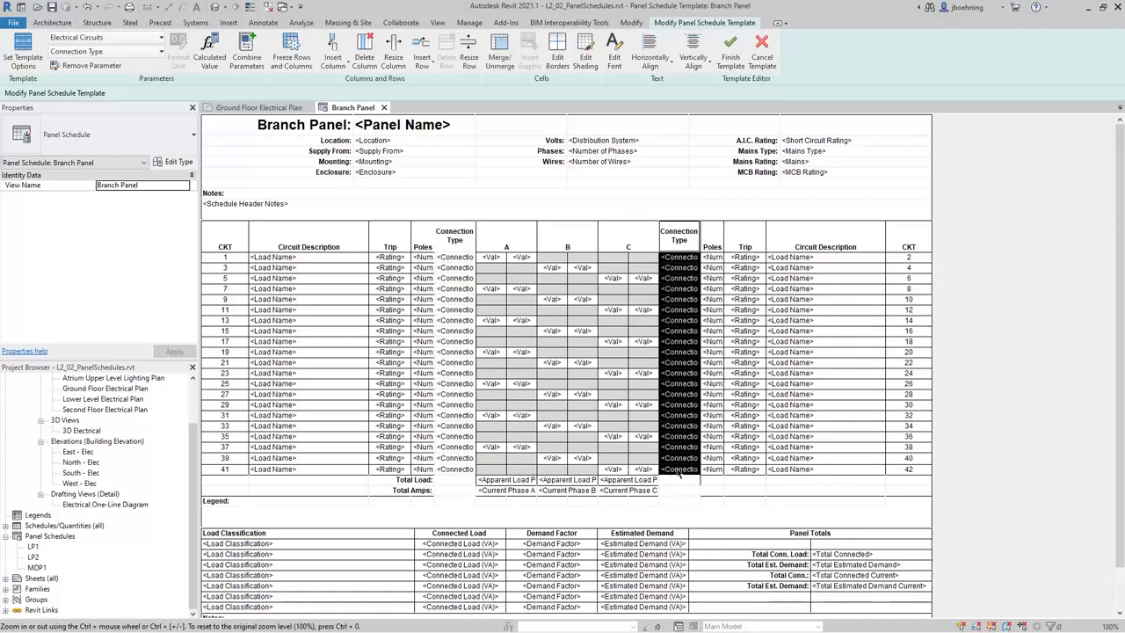
pyautogui.click(449, 251)
pyautogui.moveTo(449, 252); pyautogui.dragTo(444, 465)
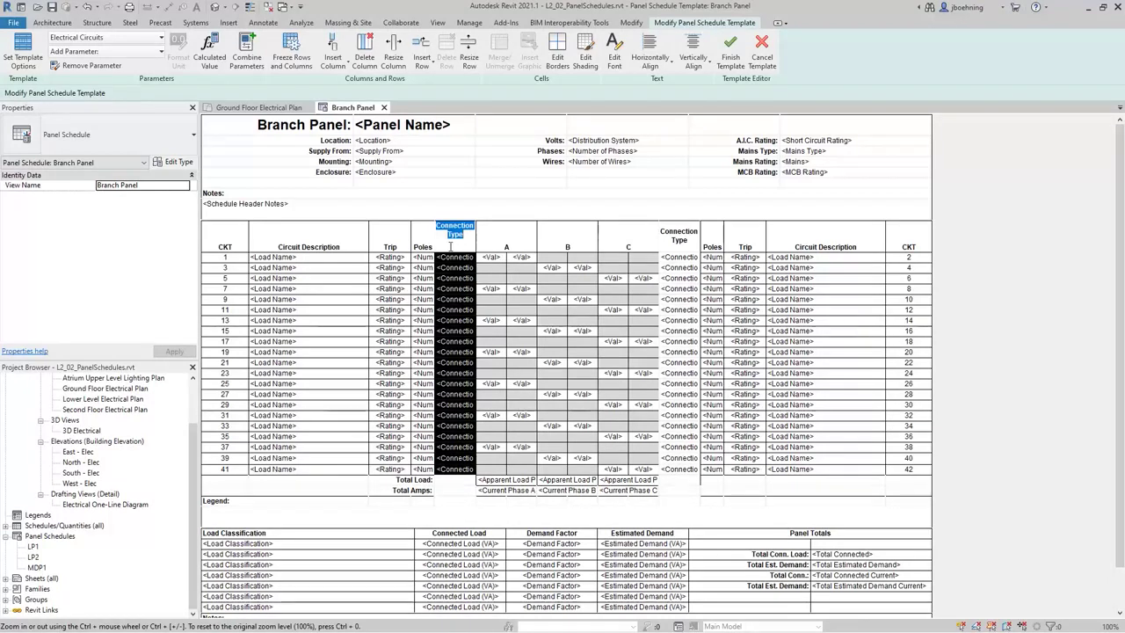
pyautogui.click(556, 63)
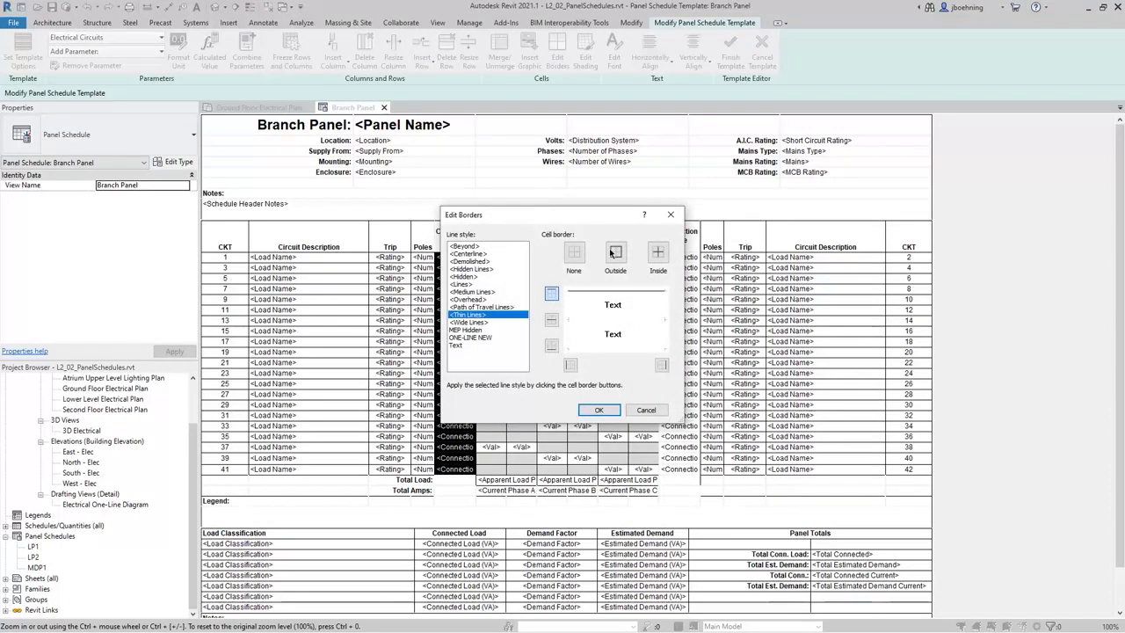
pyautogui.click(656, 255)
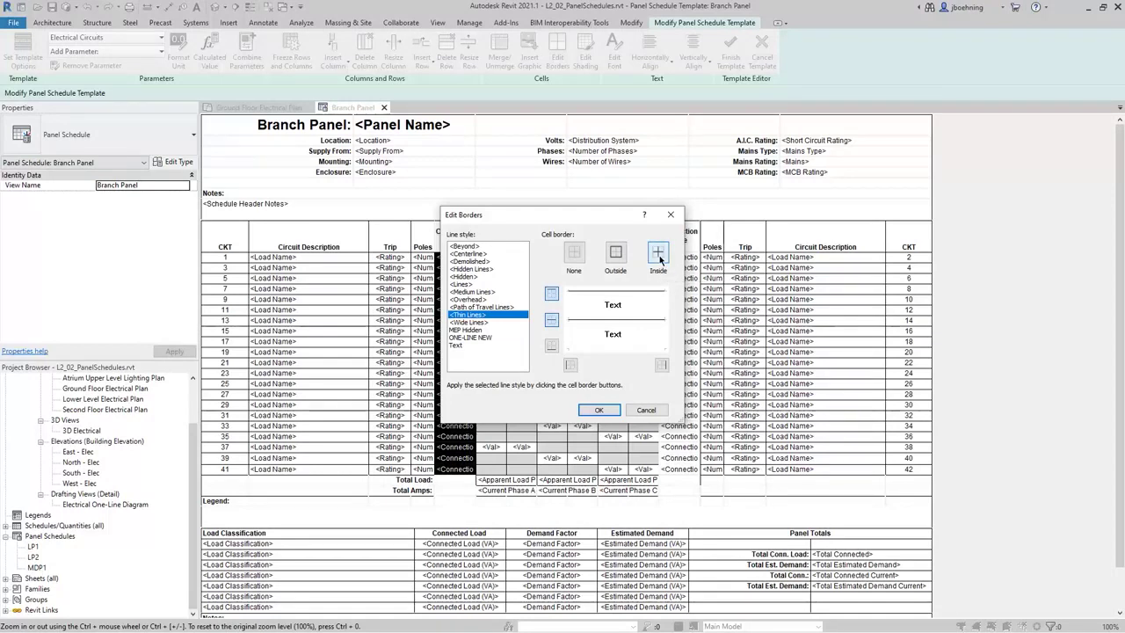
pyautogui.click(606, 410)
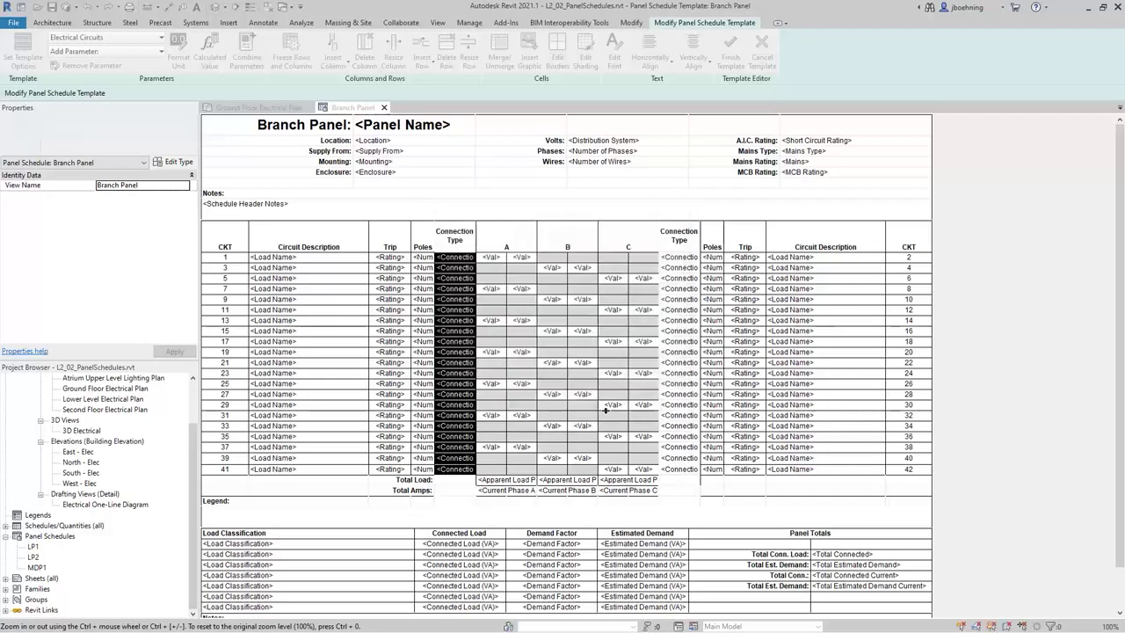
# Step: Apply thin-line inside and outside borders to the Connection Type column on the even-numbered circuit side
pyautogui.moveTo(670, 289); pyautogui.dragTo(674, 475)
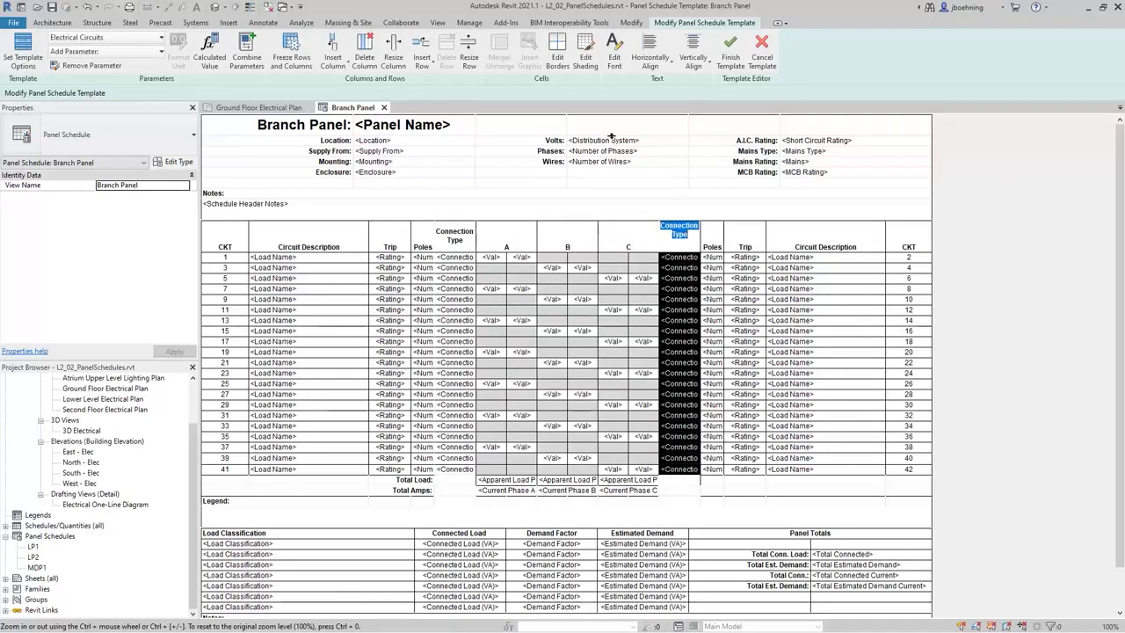
pyautogui.click(568, 68)
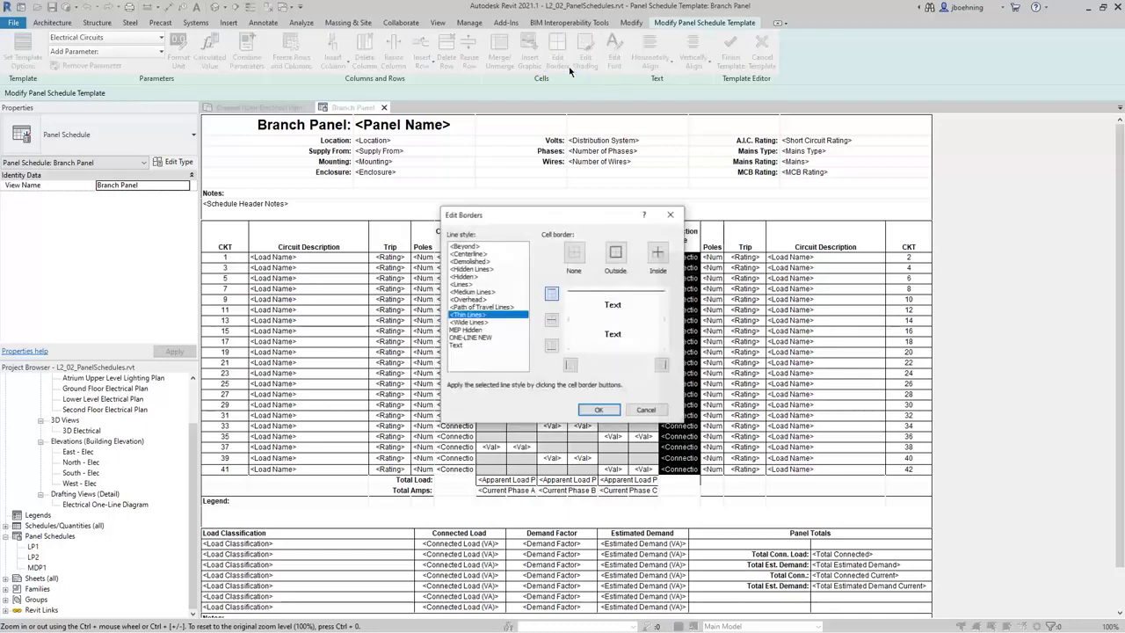
pyautogui.click(658, 255)
pyautogui.click(616, 253)
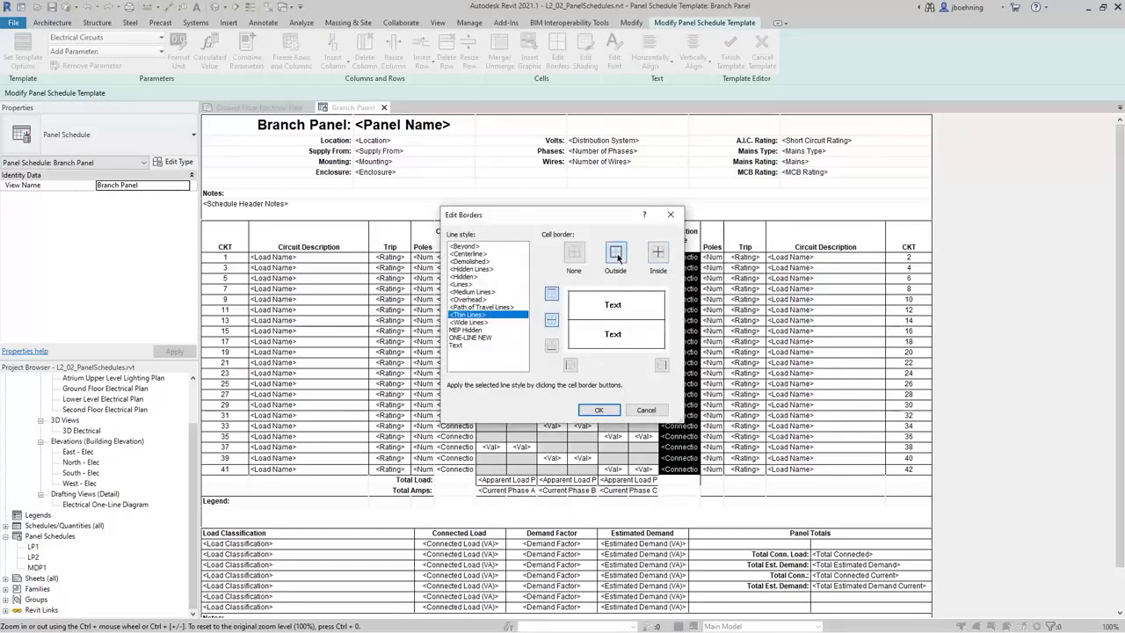
pyautogui.click(599, 409)
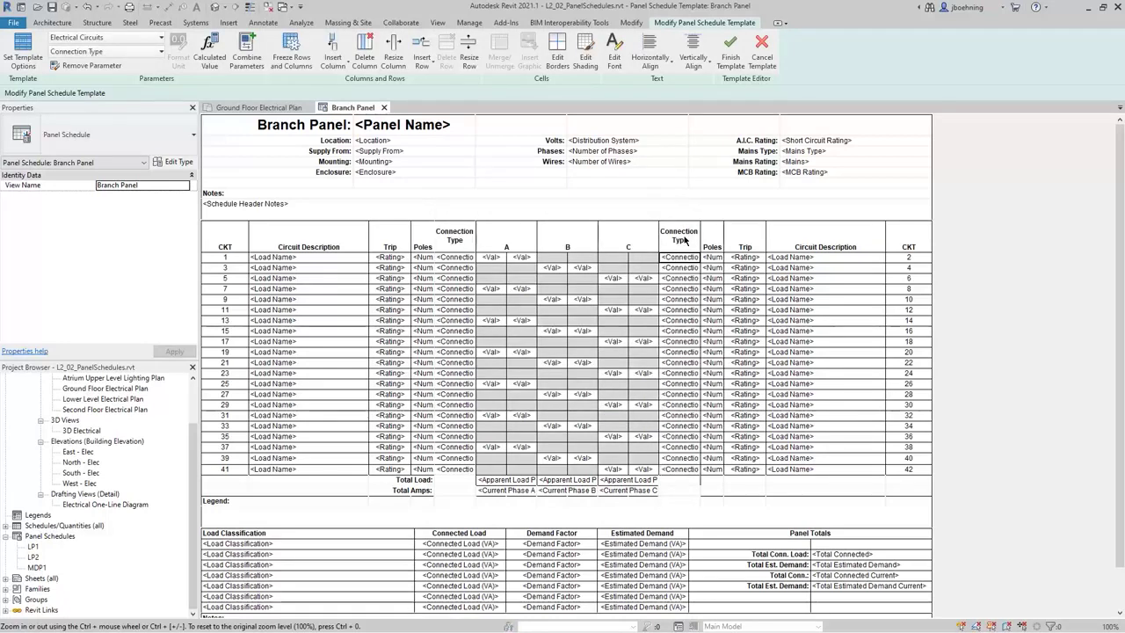
# Step: Apply thin-line outside and inside borders to the Connection Type cells on the odd-numbered circuit side
pyautogui.click(448, 252)
pyautogui.moveTo(447, 259); pyautogui.dragTo(455, 458)
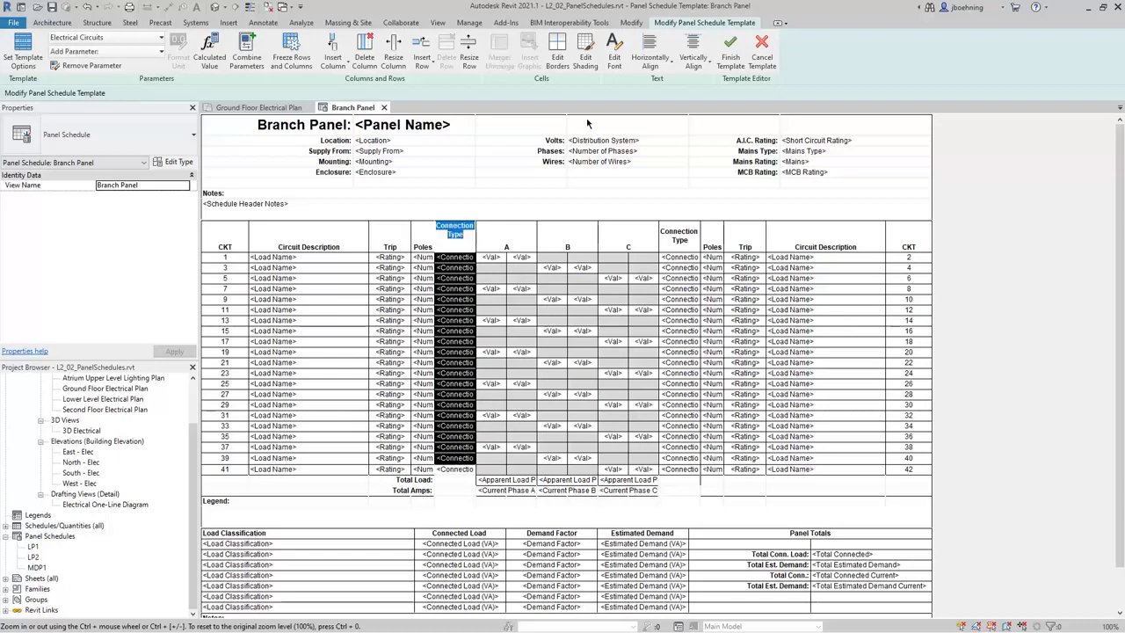
pyautogui.click(557, 58)
pyautogui.click(614, 255)
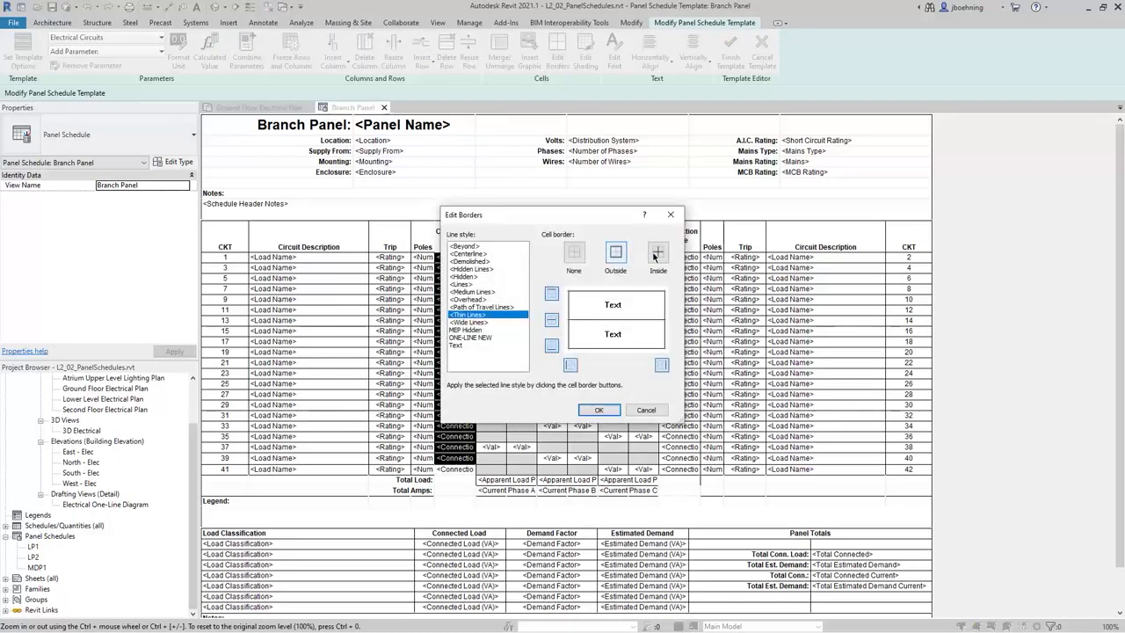
pyautogui.click(658, 253)
pyautogui.click(598, 409)
pyautogui.click(455, 238)
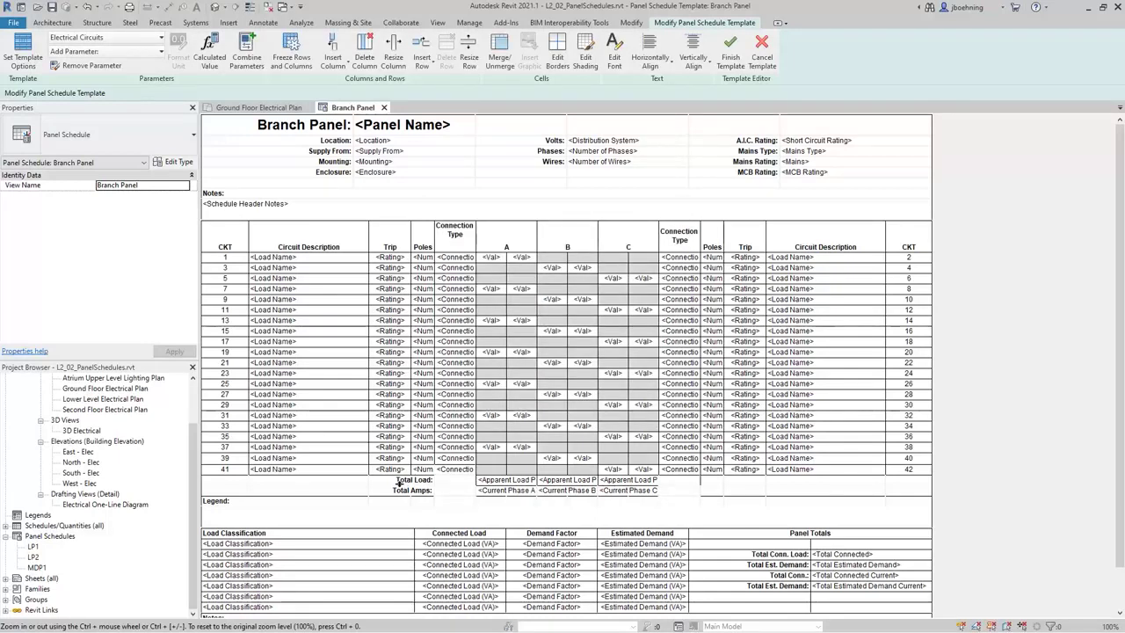
# Step: Apply a thin-line outside border around the full width of the Total Load and Total Amps rows
pyautogui.click(448, 482)
pyautogui.moveTo(448, 490); pyautogui.dragTo(762, 497)
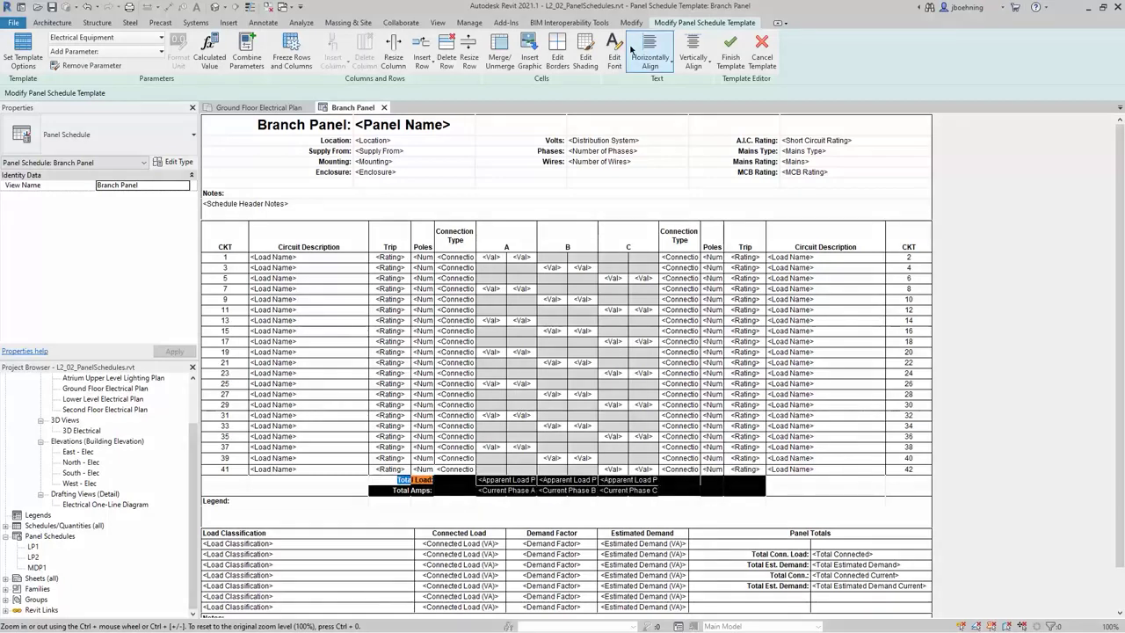
pyautogui.click(262, 483)
pyautogui.moveTo(262, 486); pyautogui.dragTo(928, 496)
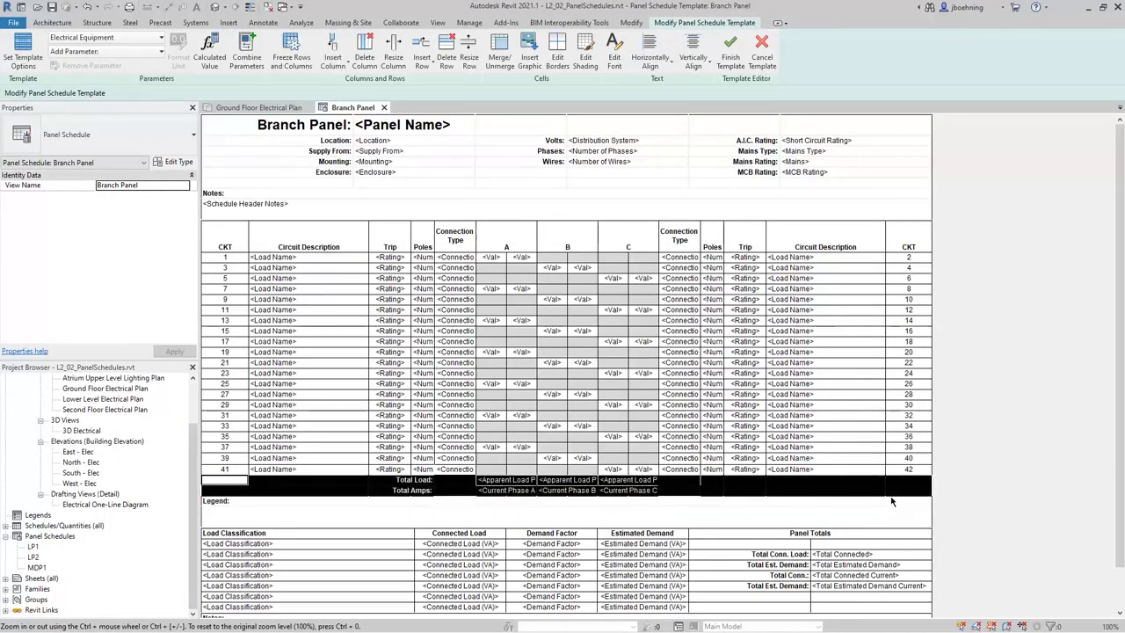
pyautogui.click(557, 57)
pyautogui.click(615, 253)
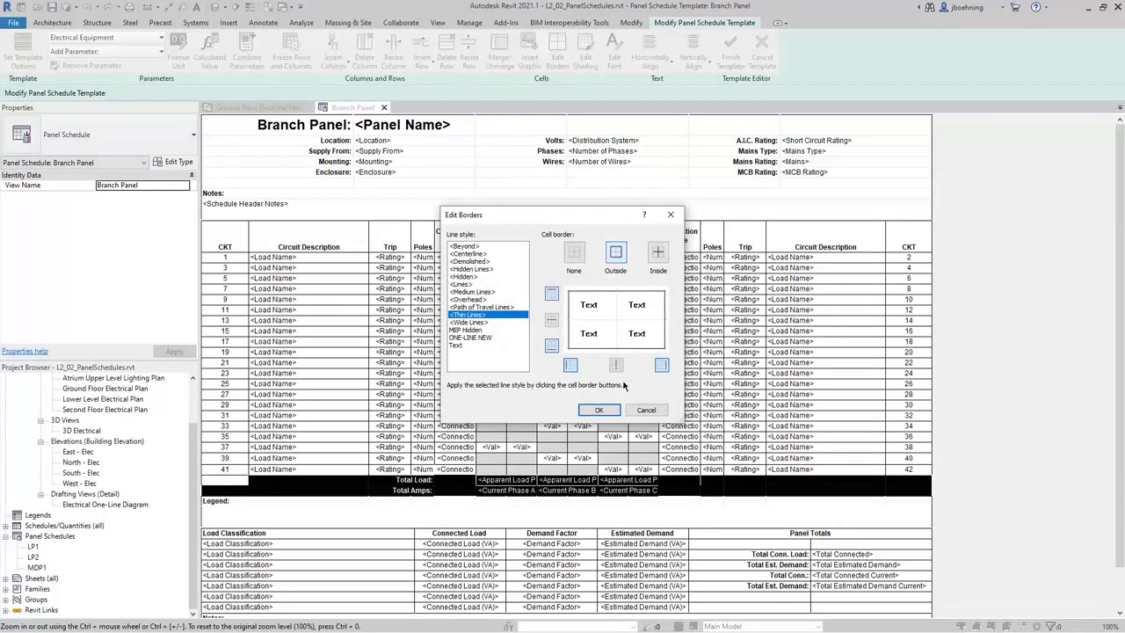
pyautogui.click(597, 409)
# Step: Widen the Connection Type columns slightly toward the Poles columns so the heading words fit without breaking
pyautogui.click(448, 449)
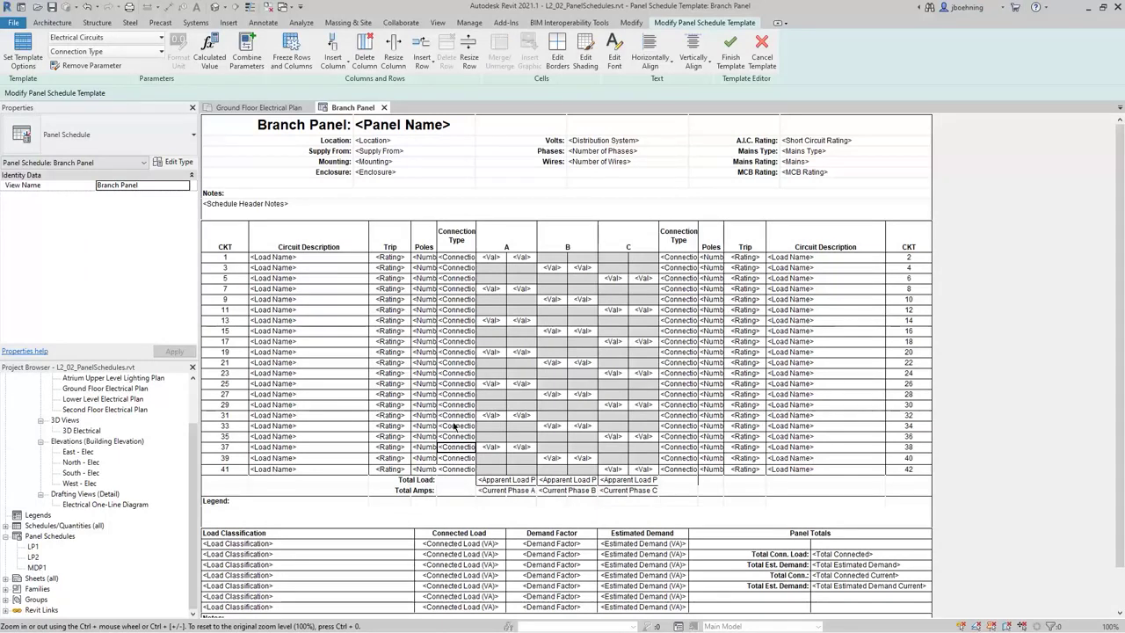
pyautogui.click(462, 246)
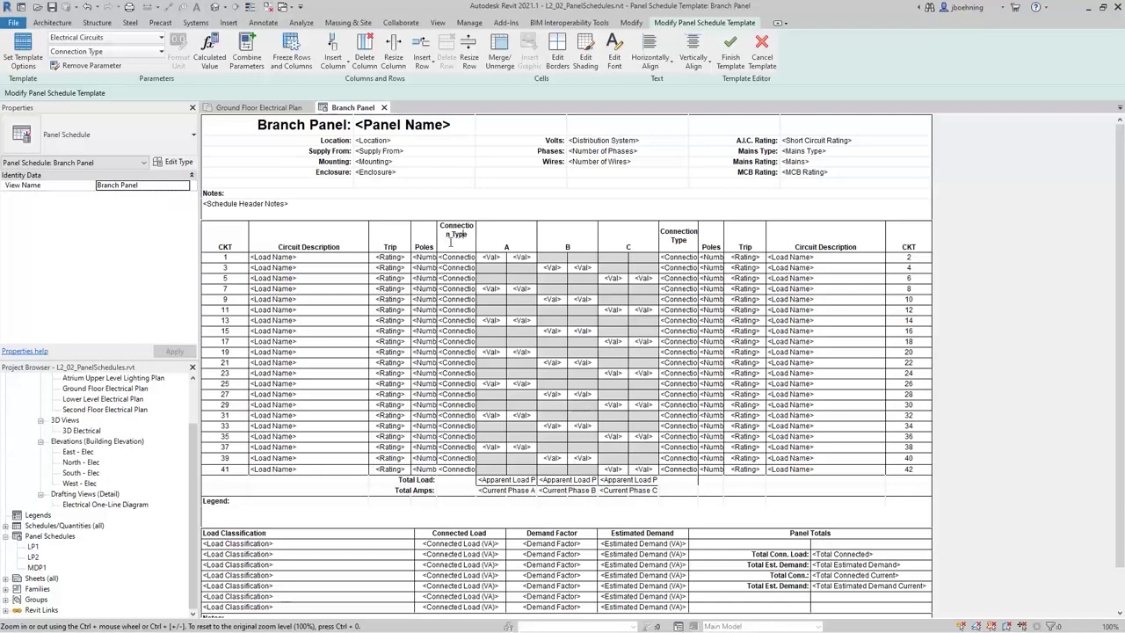
pyautogui.moveTo(436, 243); pyautogui.dragTo(433, 243)
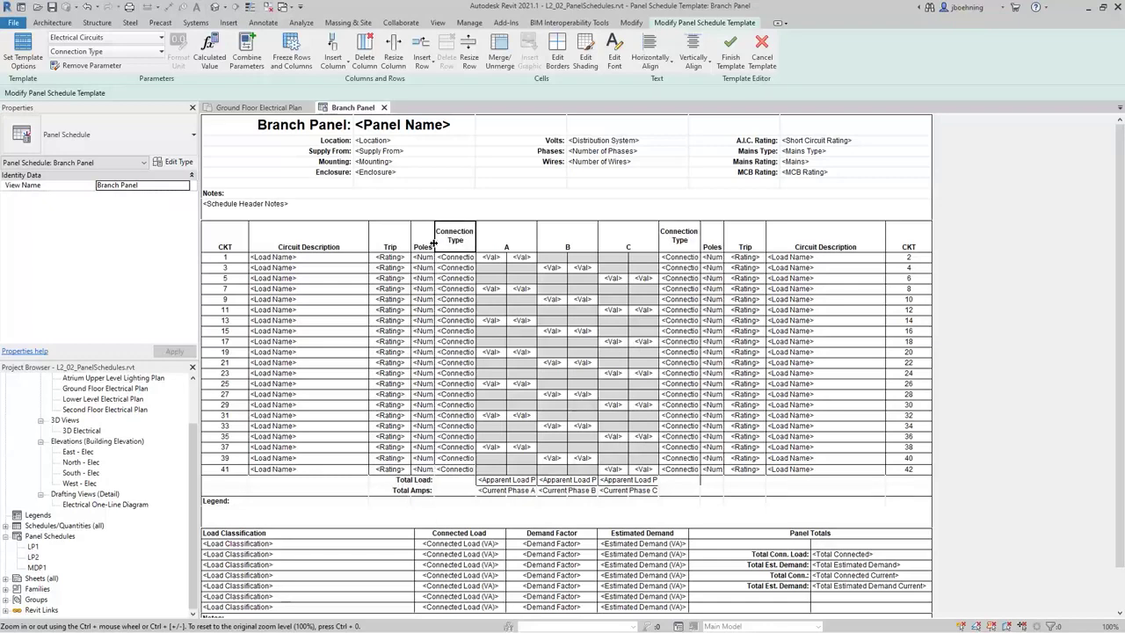
# Step: Check which parameter categories and parameters are offered for the first Load Classification cell in the load summary
pyautogui.scroll(-2, 409, 492)
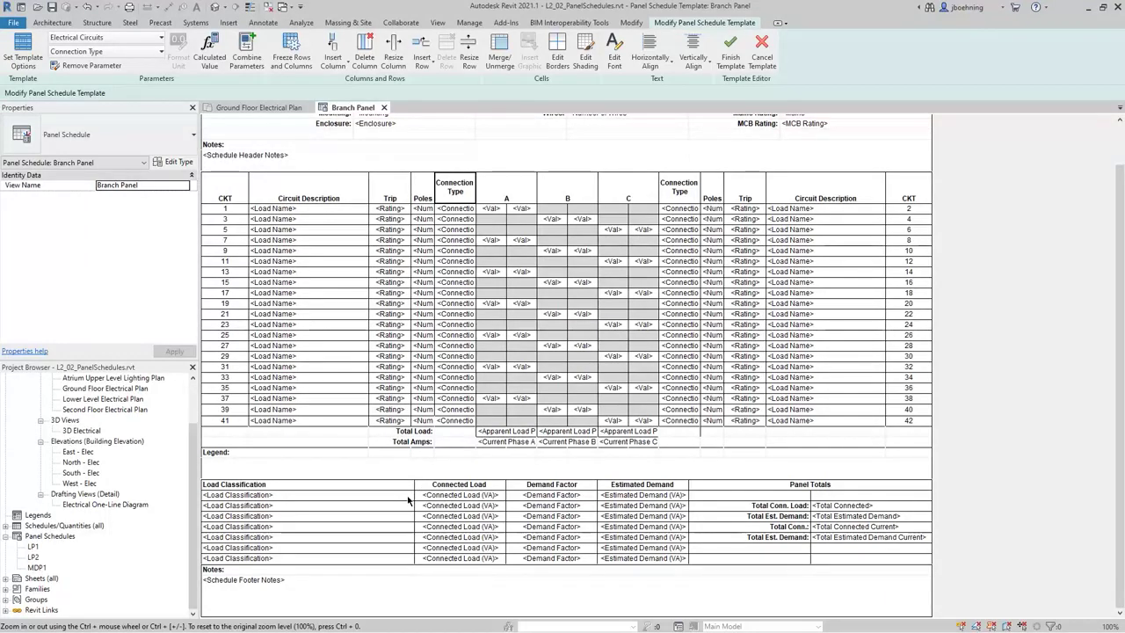
pyautogui.click(367, 496)
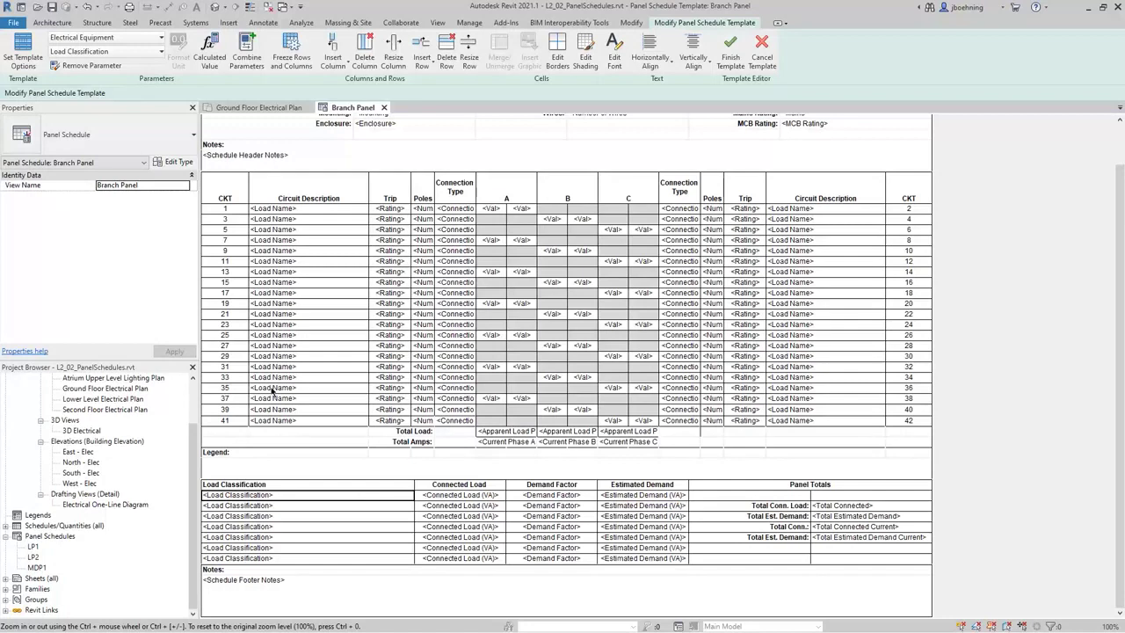
pyautogui.click(150, 40)
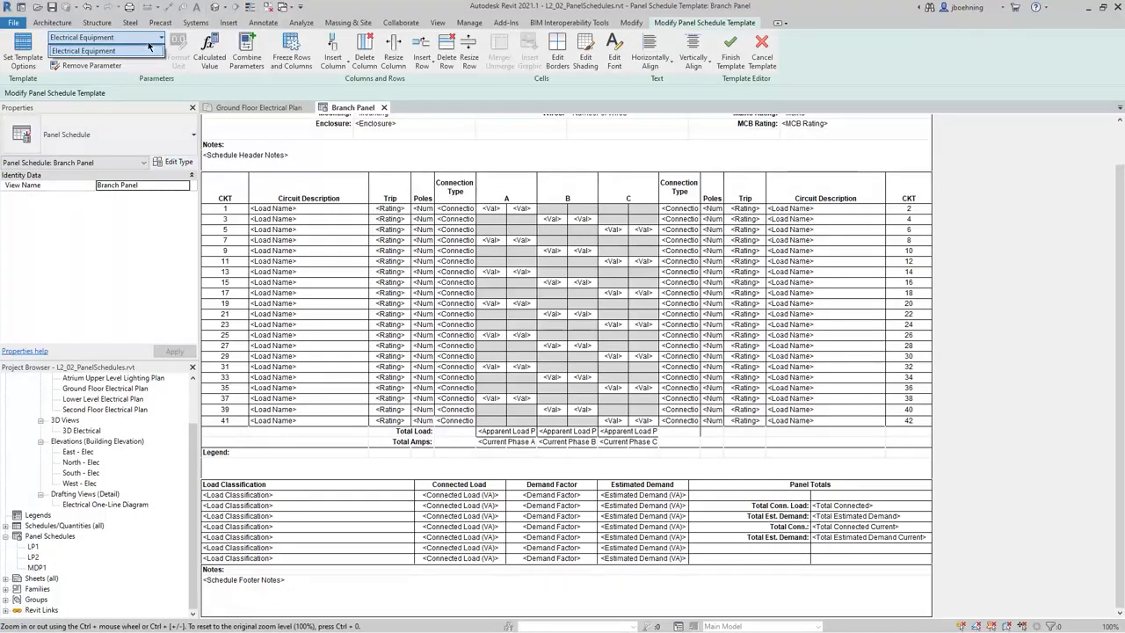
pyautogui.click(149, 49)
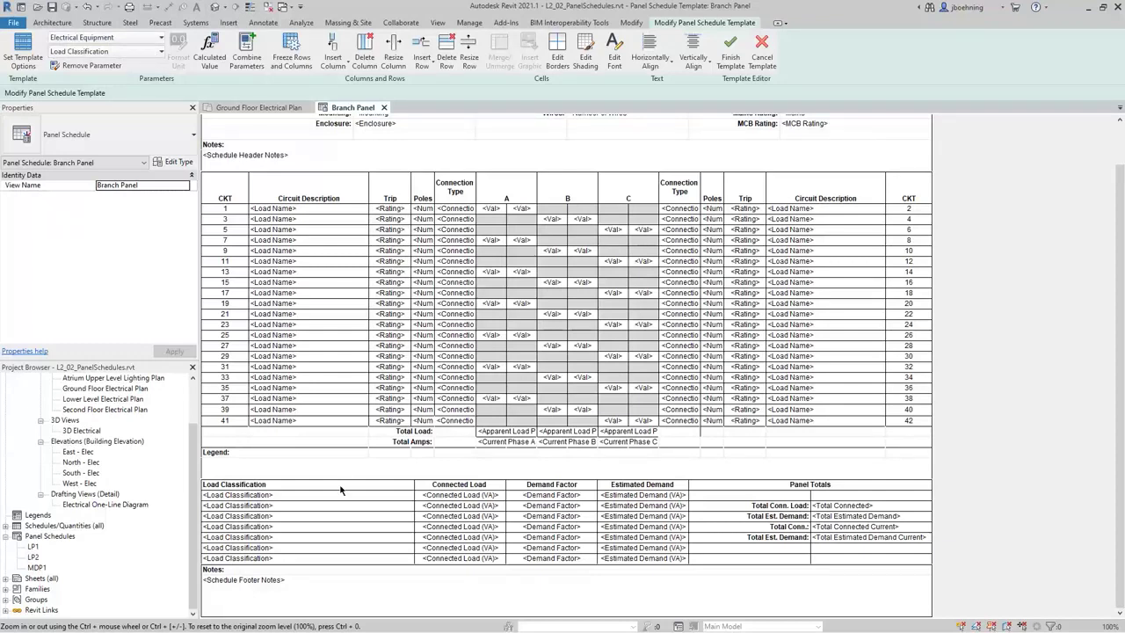
pyautogui.scroll(3, 343, 488)
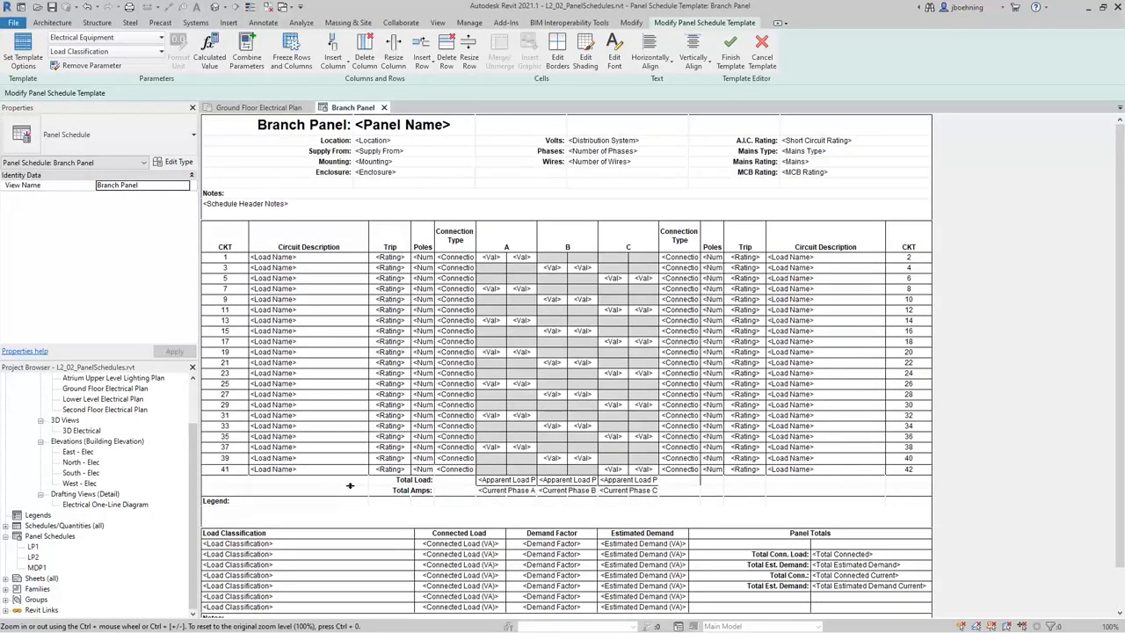
# Step: Finish the template edits and update the LP1, LP2 and MDP1 panel schedules with the Branch Panel template, accepting the loss of unstored text
pyautogui.click(730, 54)
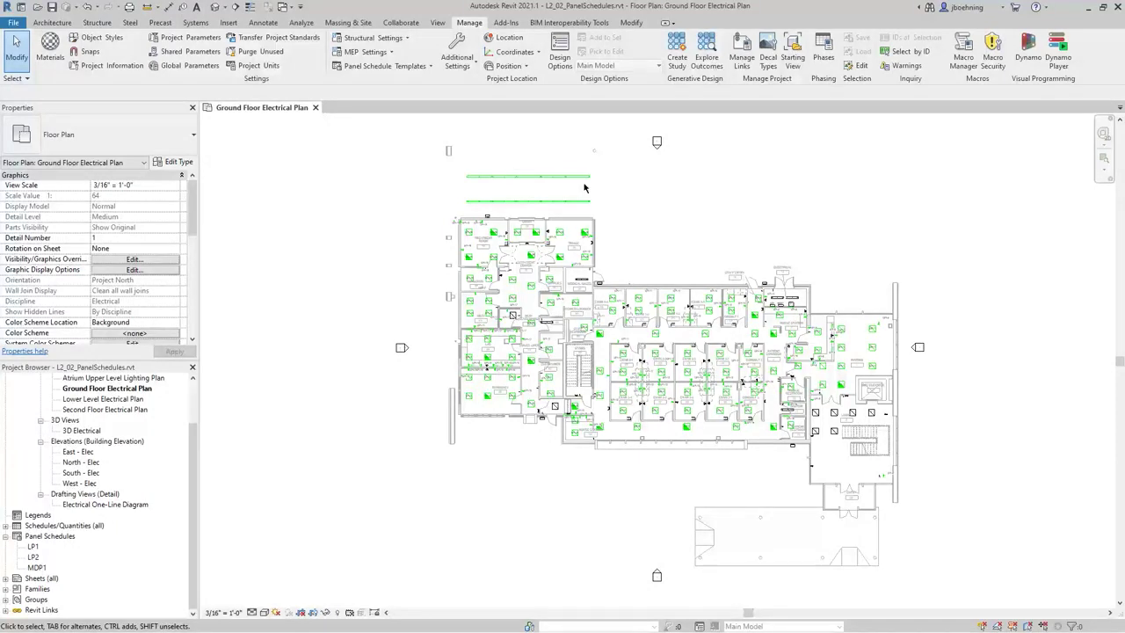
pyautogui.click(426, 71)
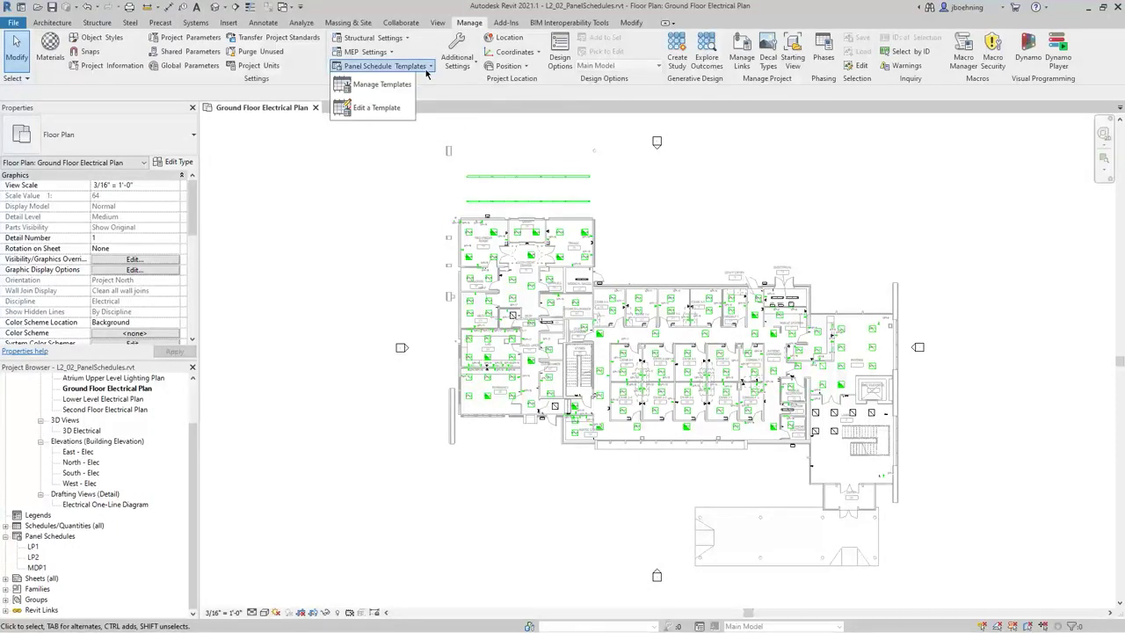
pyautogui.click(378, 84)
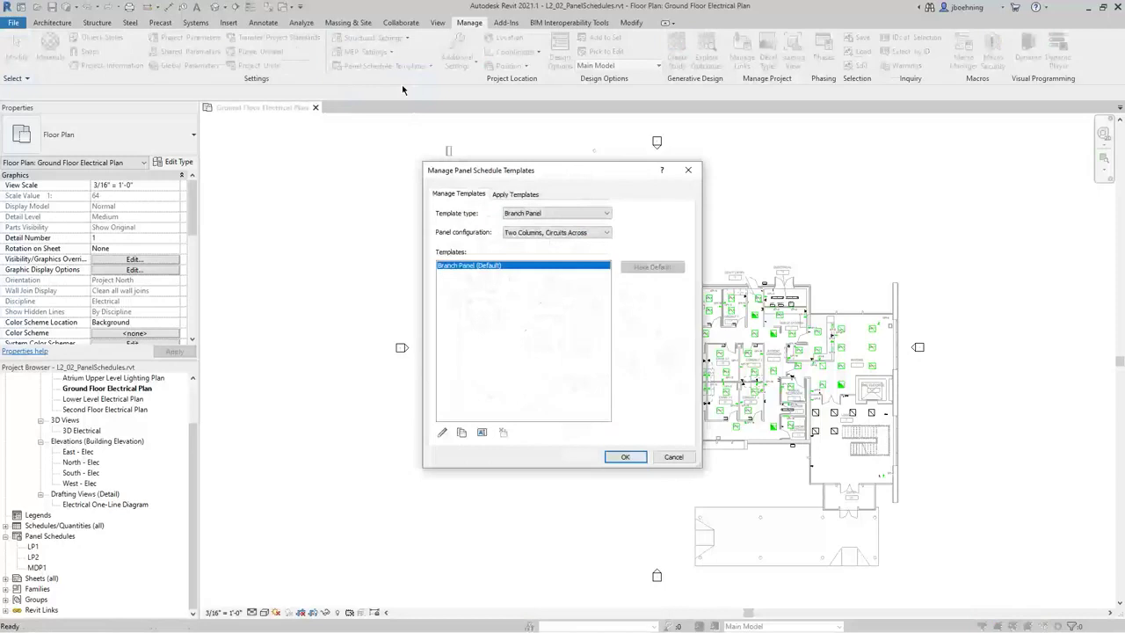
pyautogui.click(530, 199)
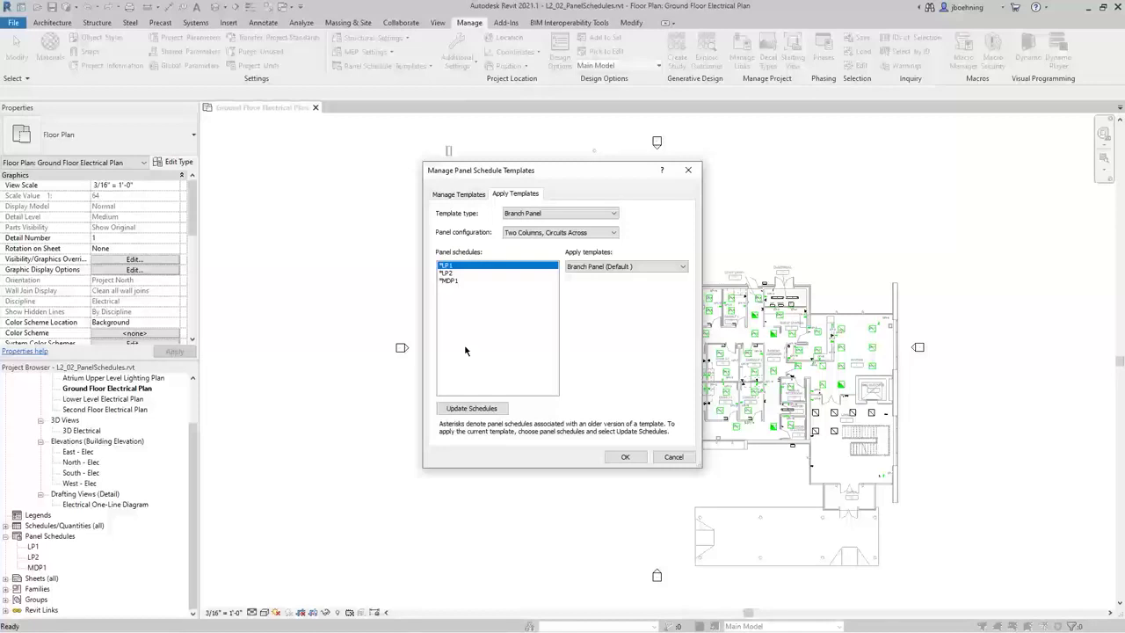
pyautogui.keyDown('shift'); pyautogui.click(449, 280); pyautogui.keyUp('shift')
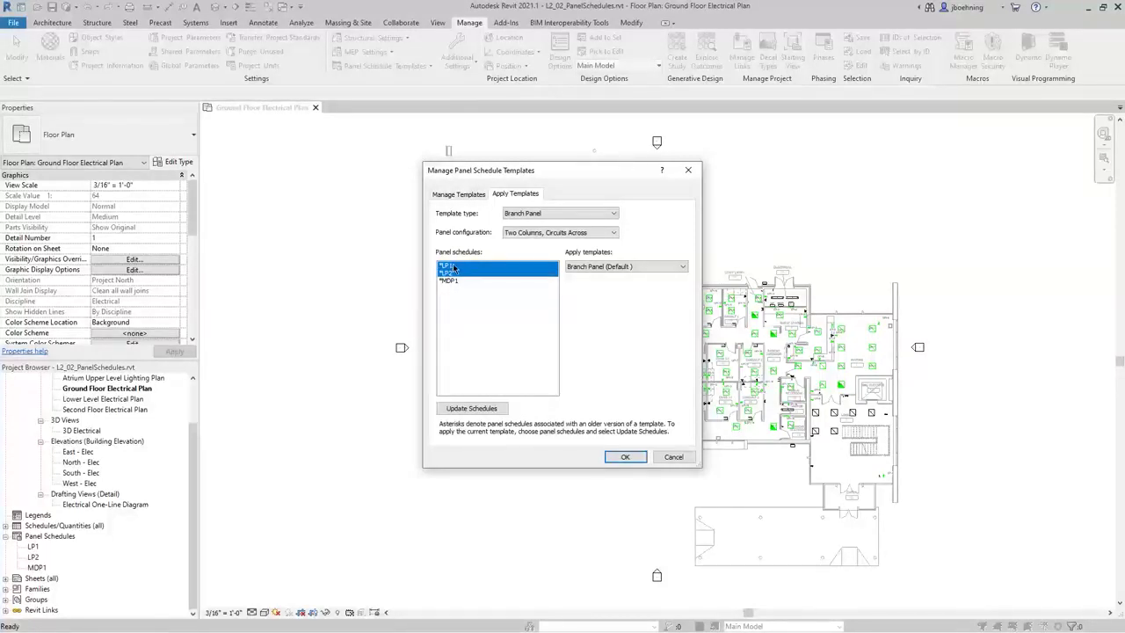
pyautogui.keyDown('shift'); pyautogui.click(453, 282); pyautogui.keyUp('shift')
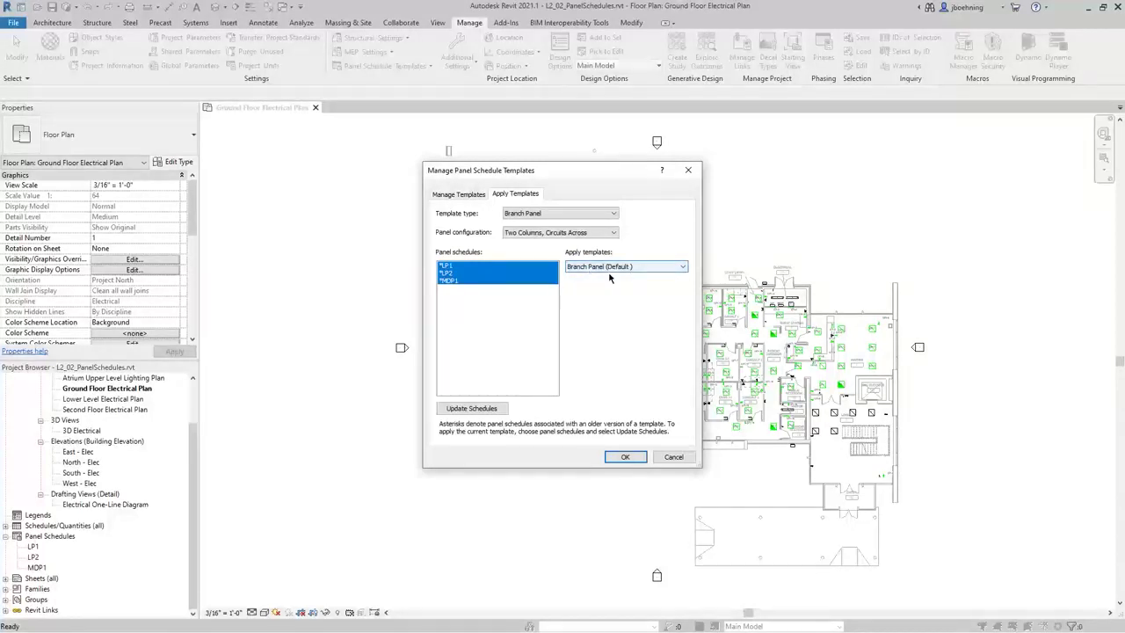
pyautogui.click(493, 409)
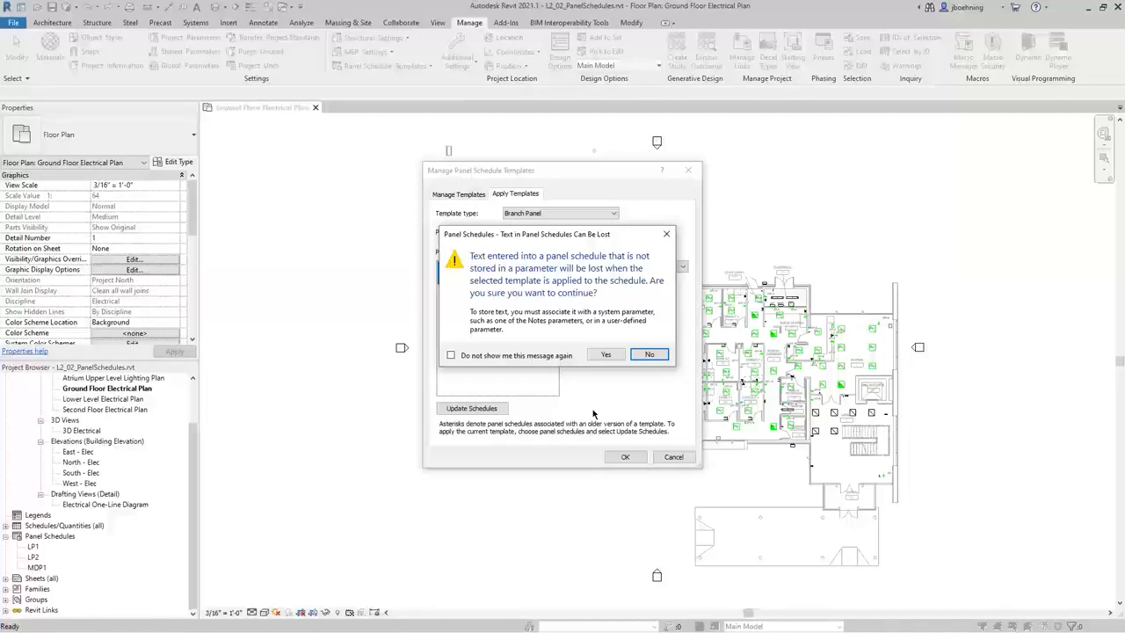
pyautogui.click(606, 354)
# Step: Check which templates are available to apply to the MDP1 panel schedule
pyautogui.click(467, 282)
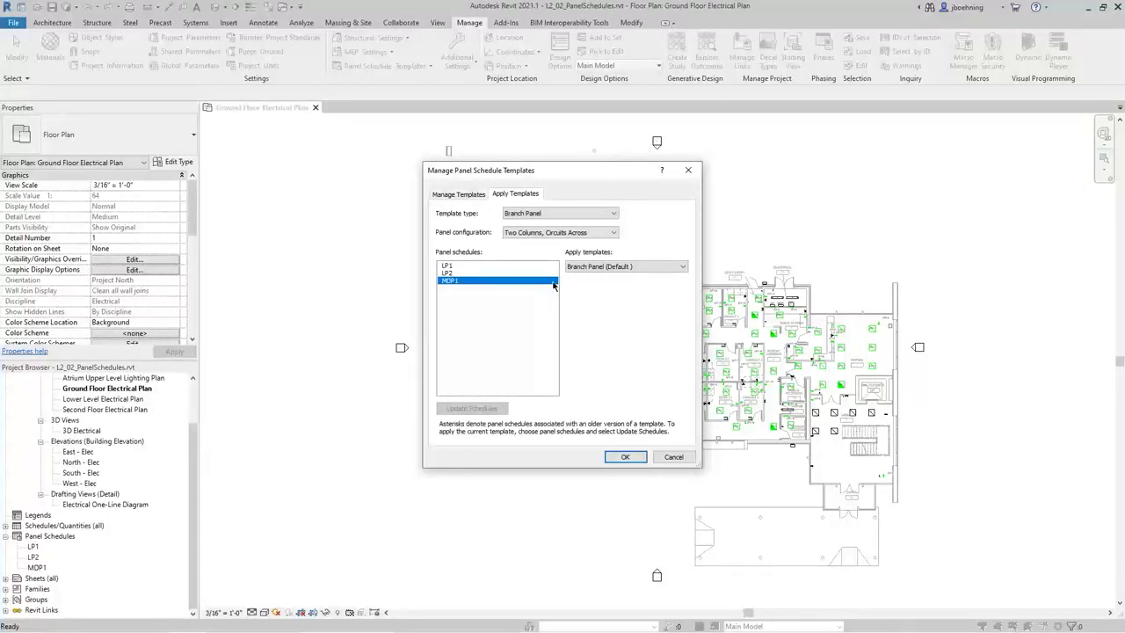
pyautogui.click(674, 267)
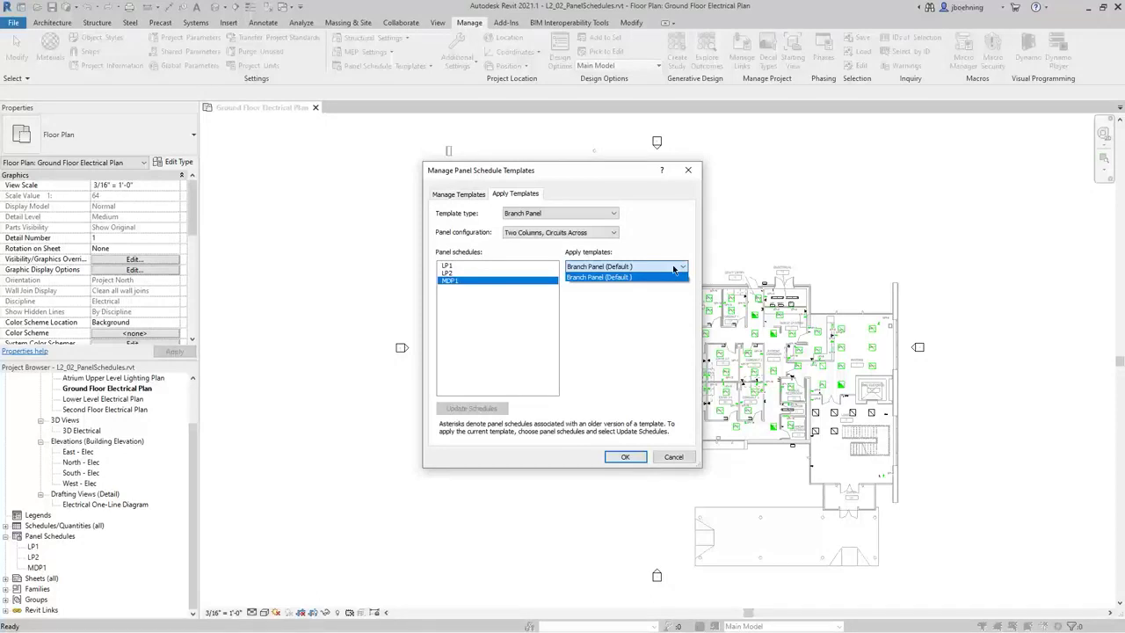
pyautogui.click(674, 267)
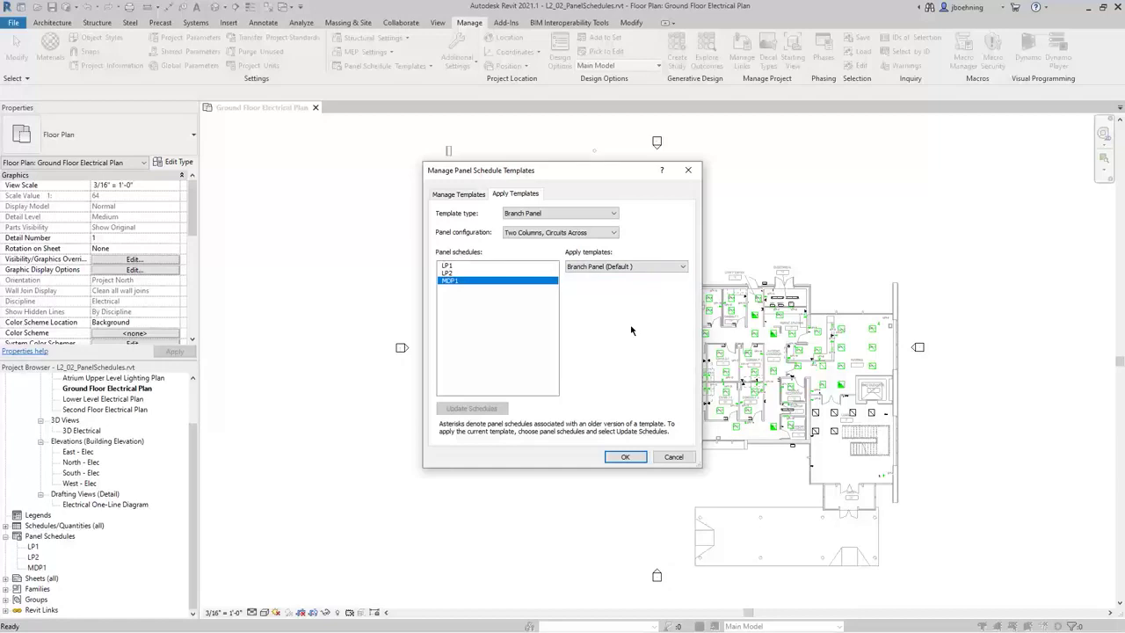
# Step: Accept the template management changes and open the LP1 panel schedule
pyautogui.click(636, 457)
pyautogui.doubleClick(31, 547)
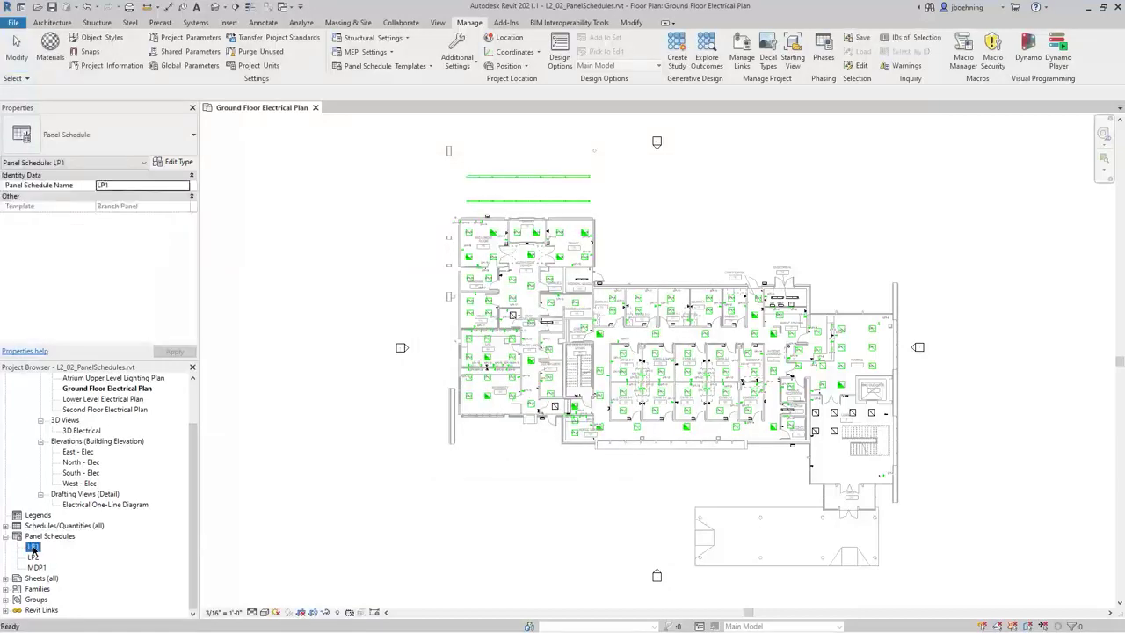